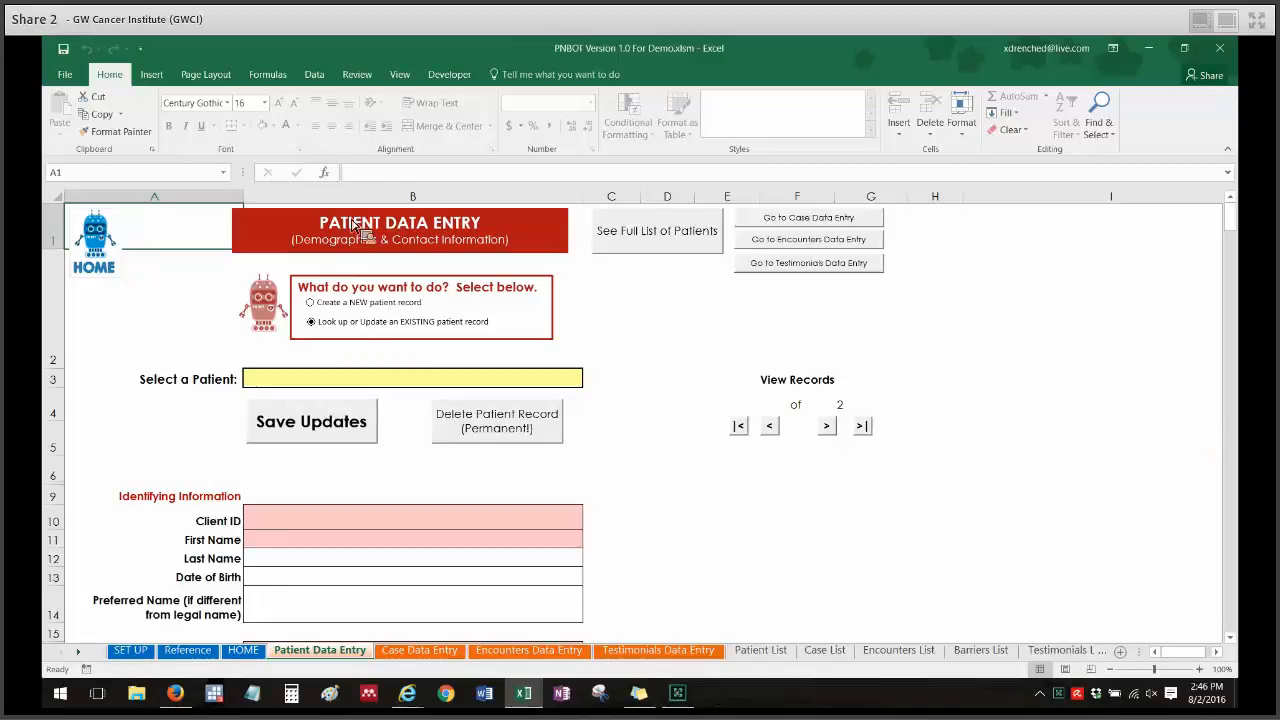
Open the patient selector list and browse the existing patients and the Patient Data Entry form fields.
click(157, 345)
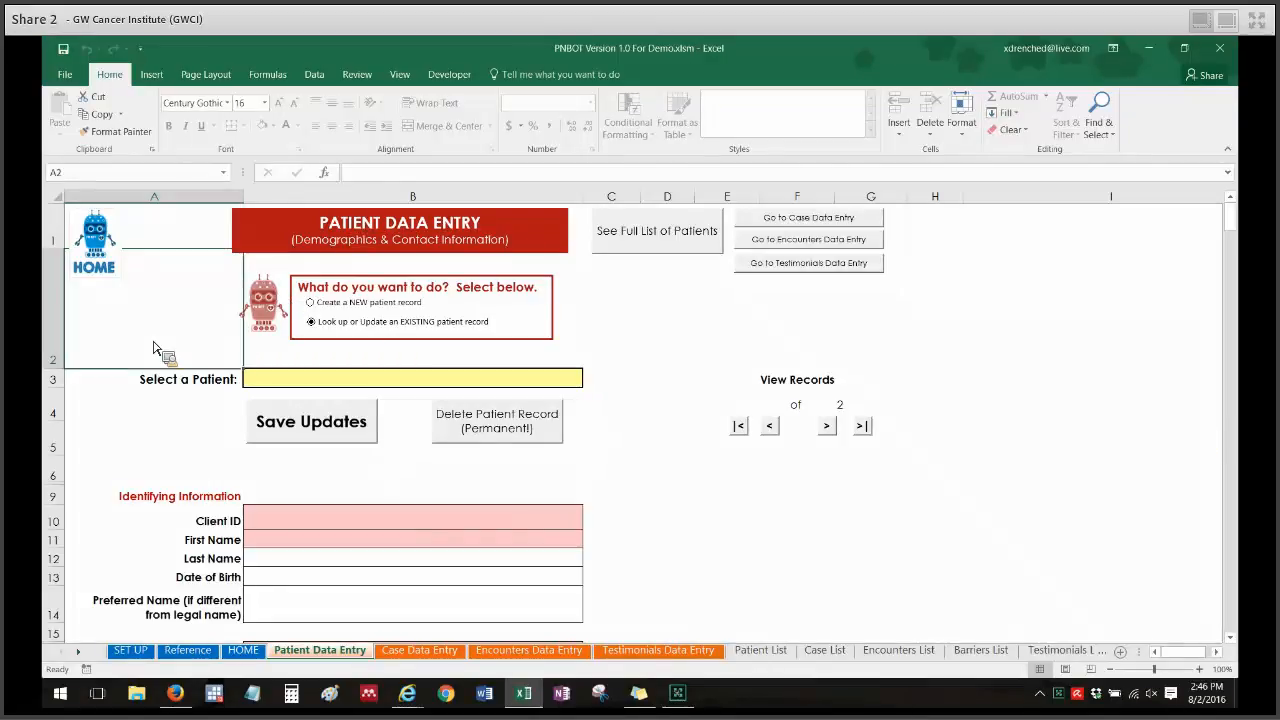
click(305, 380)
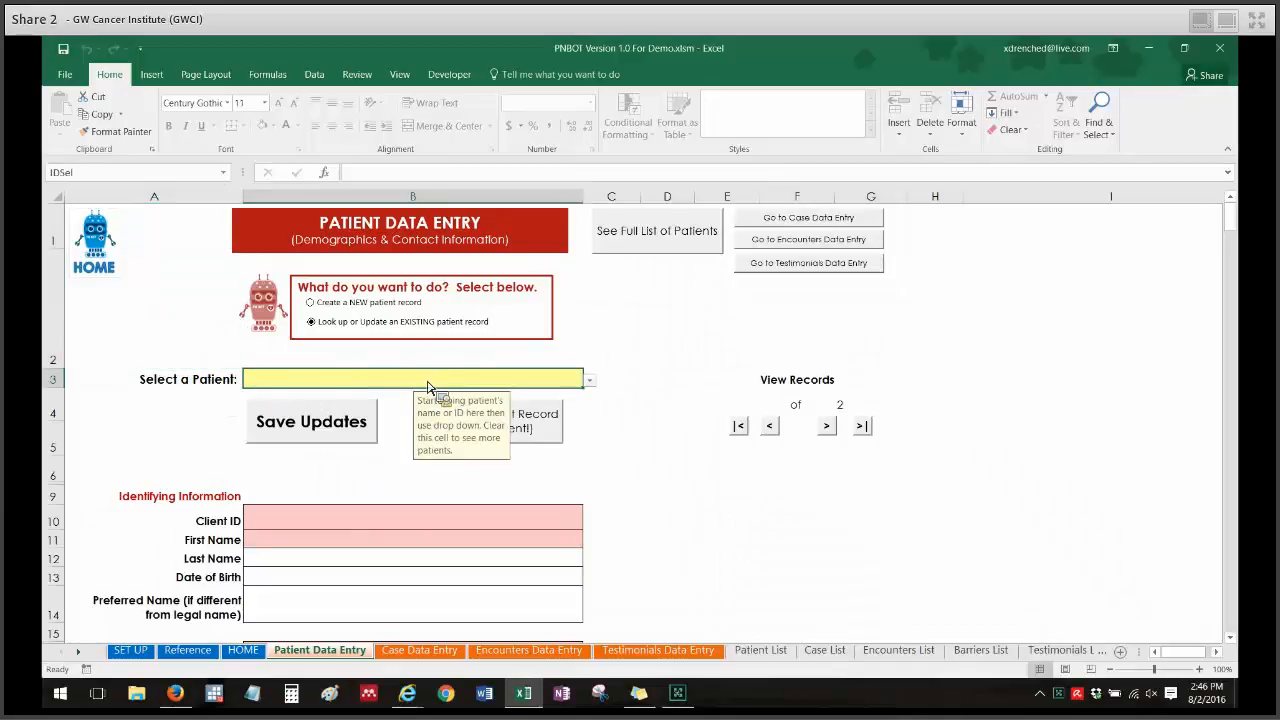
click(591, 384)
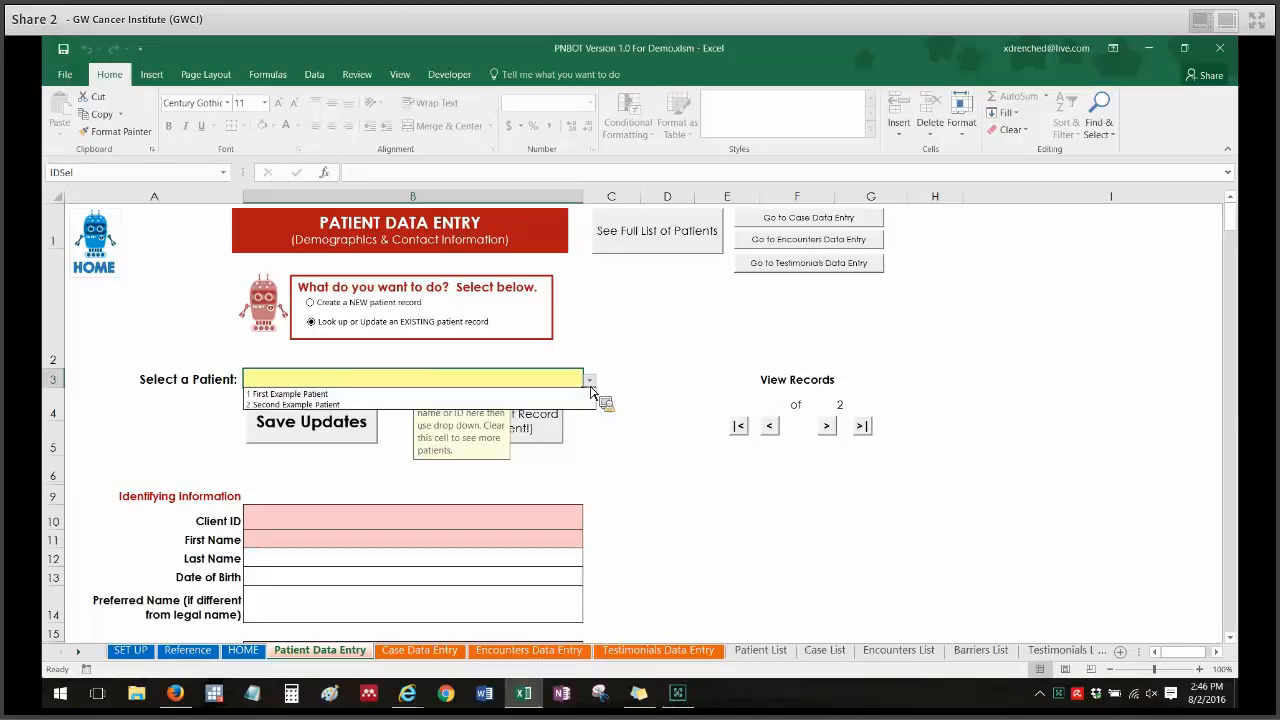
click(590, 383)
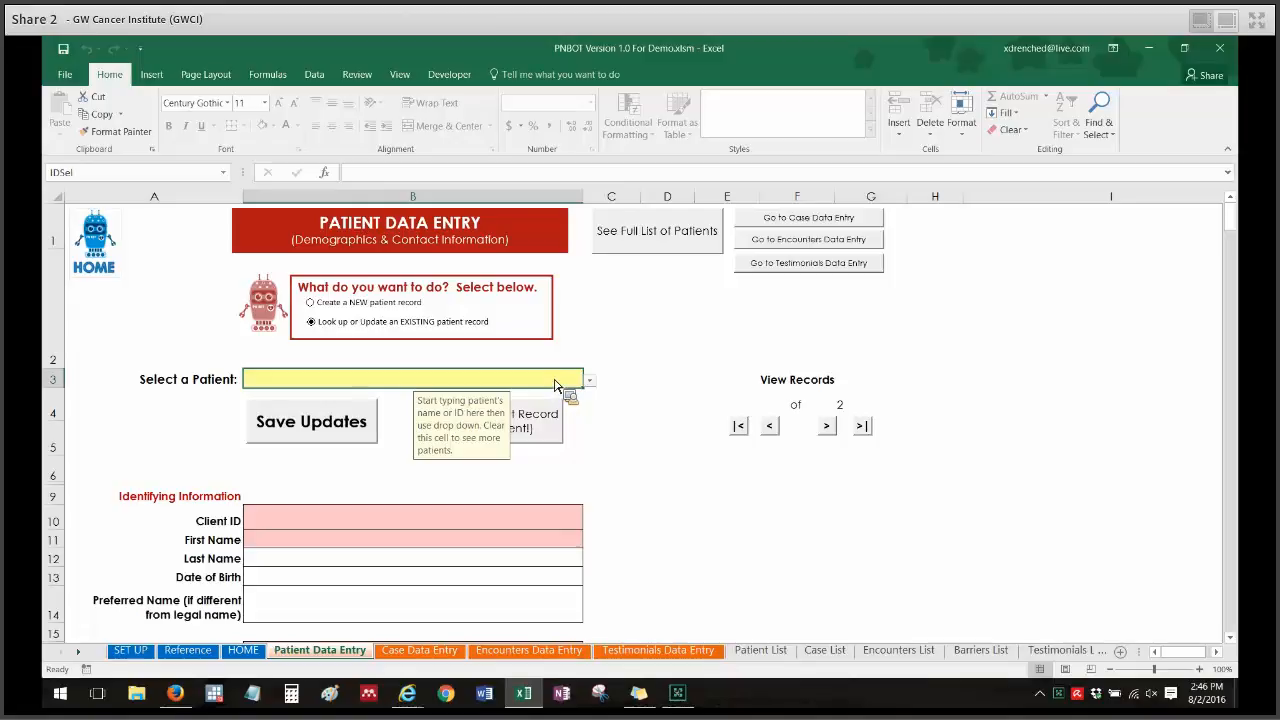
click(614, 357)
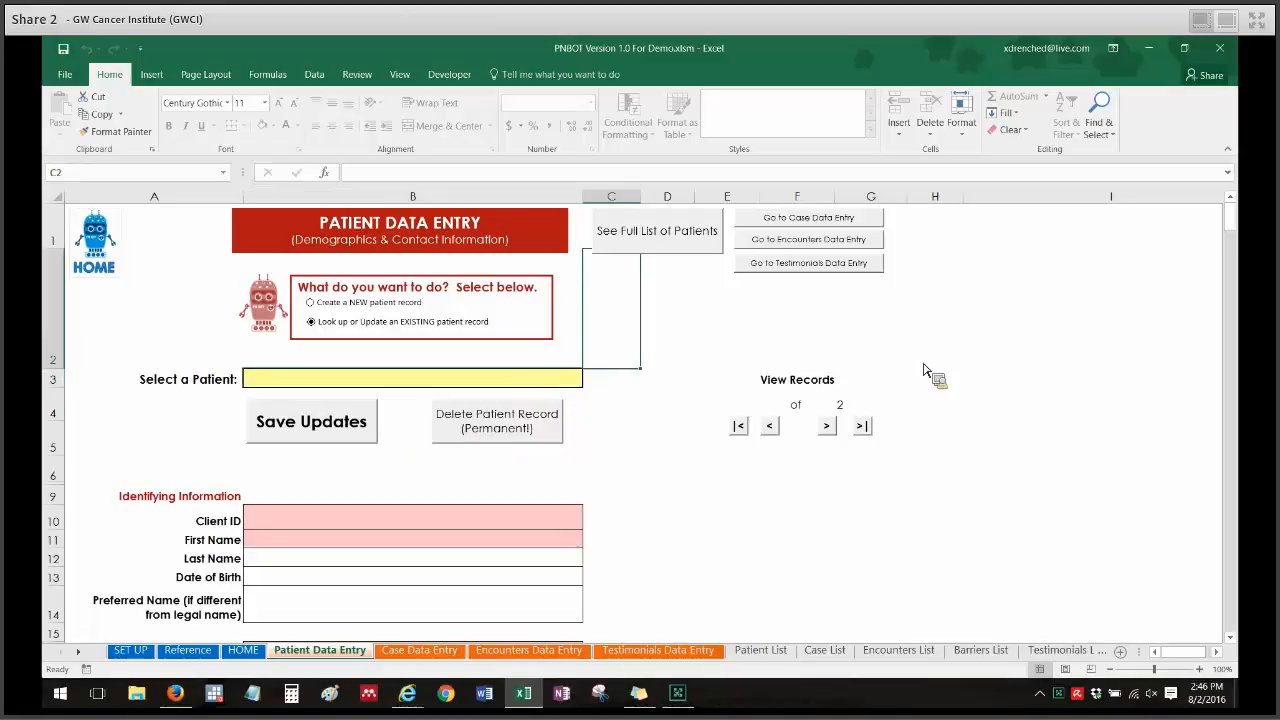
scroll(1238, 228, down, 2)
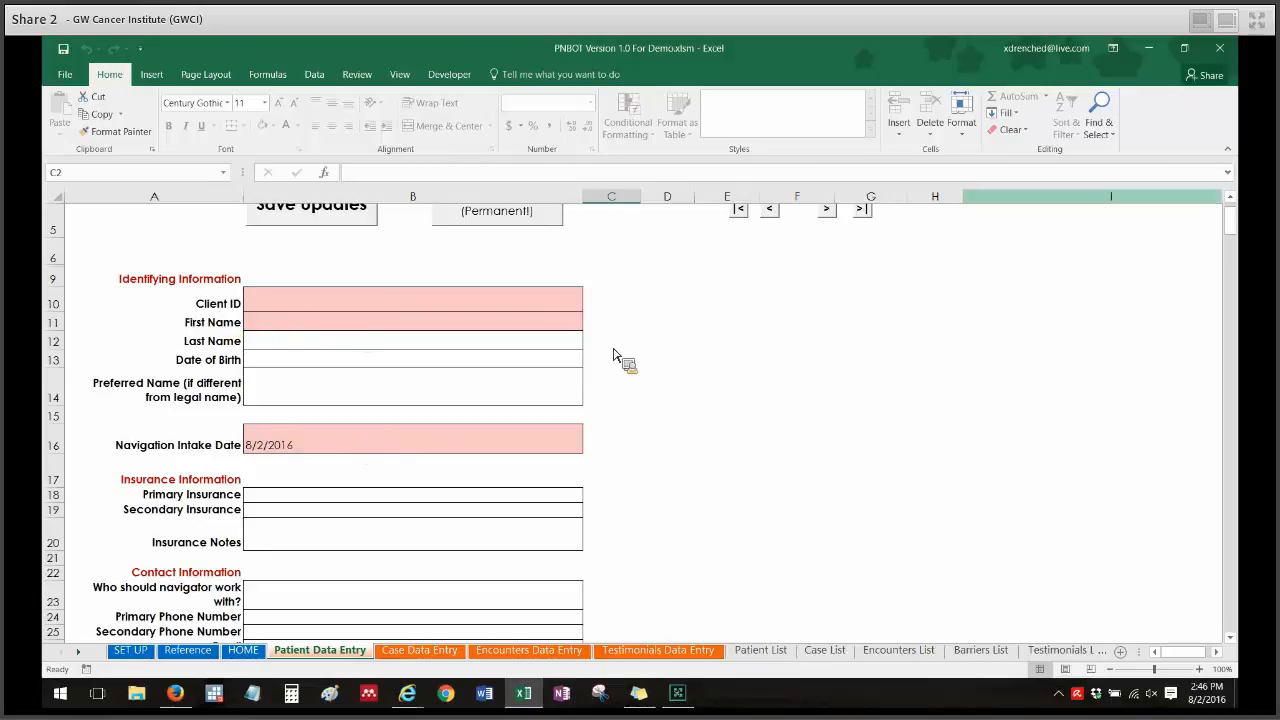
drag(1235, 219, 1237, 204)
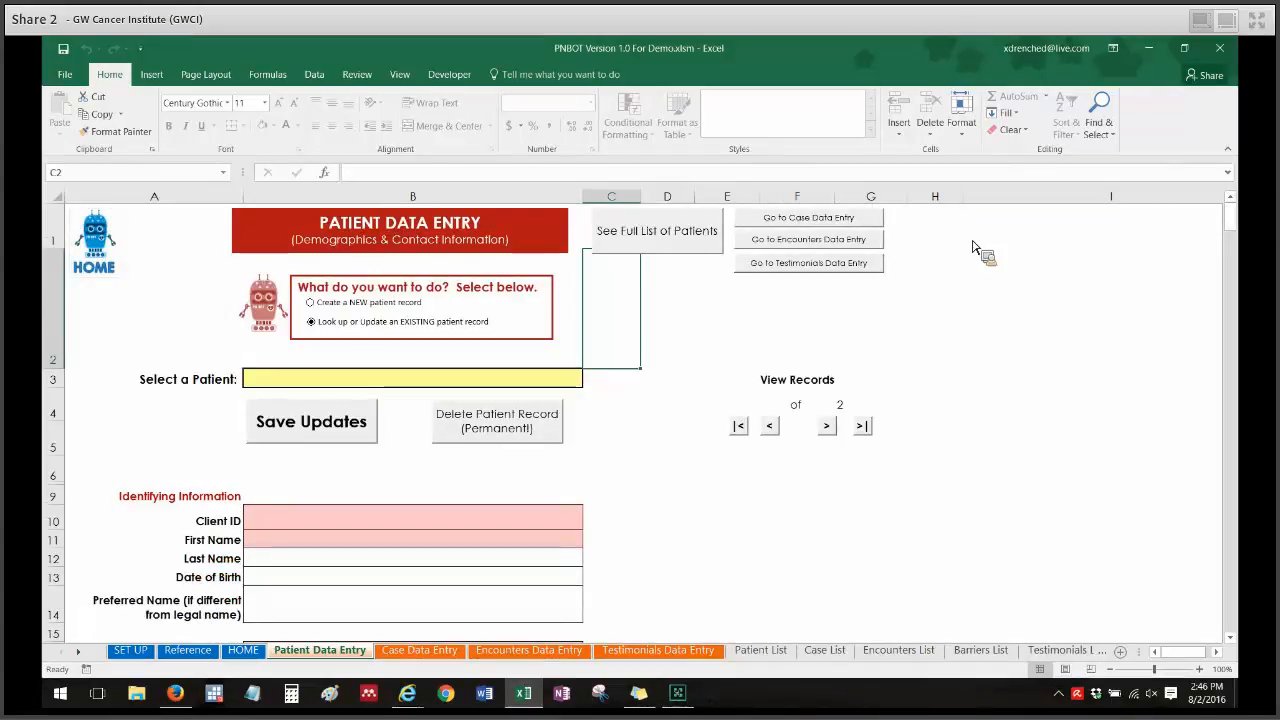
Switch to creating a new patient record and attempt Save & Continue with the form empty.
click(409, 311)
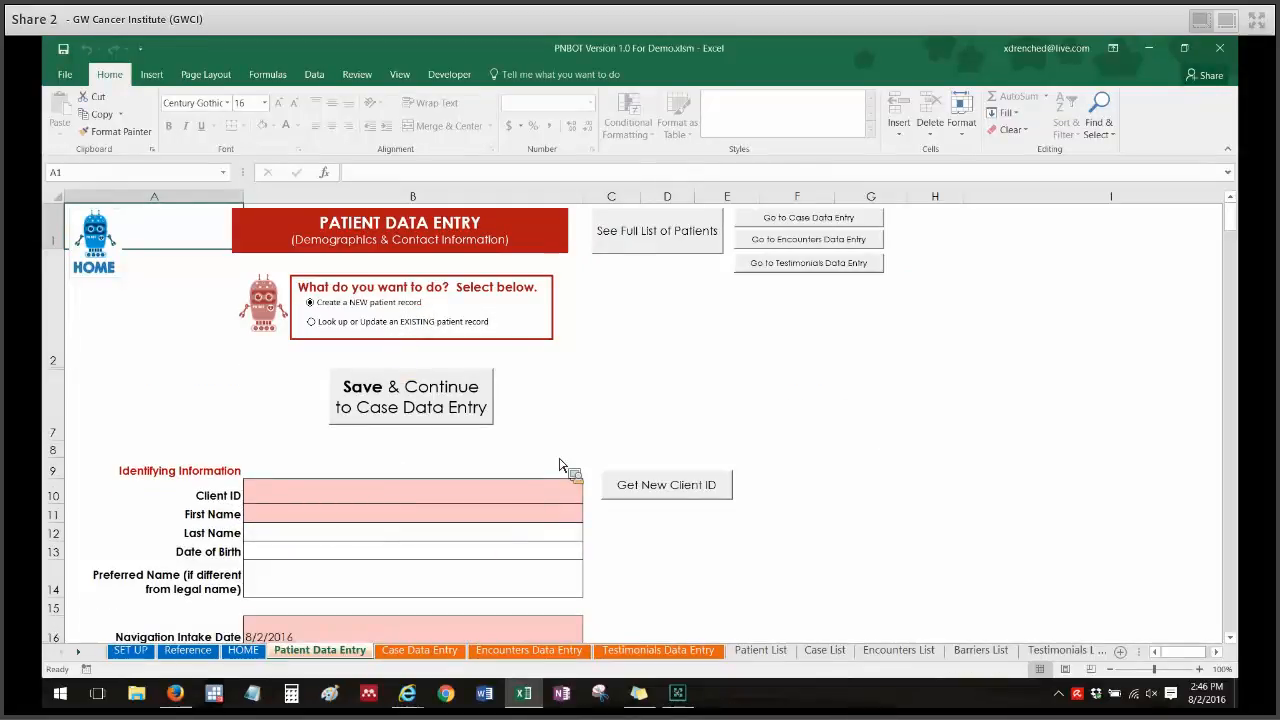
click(428, 408)
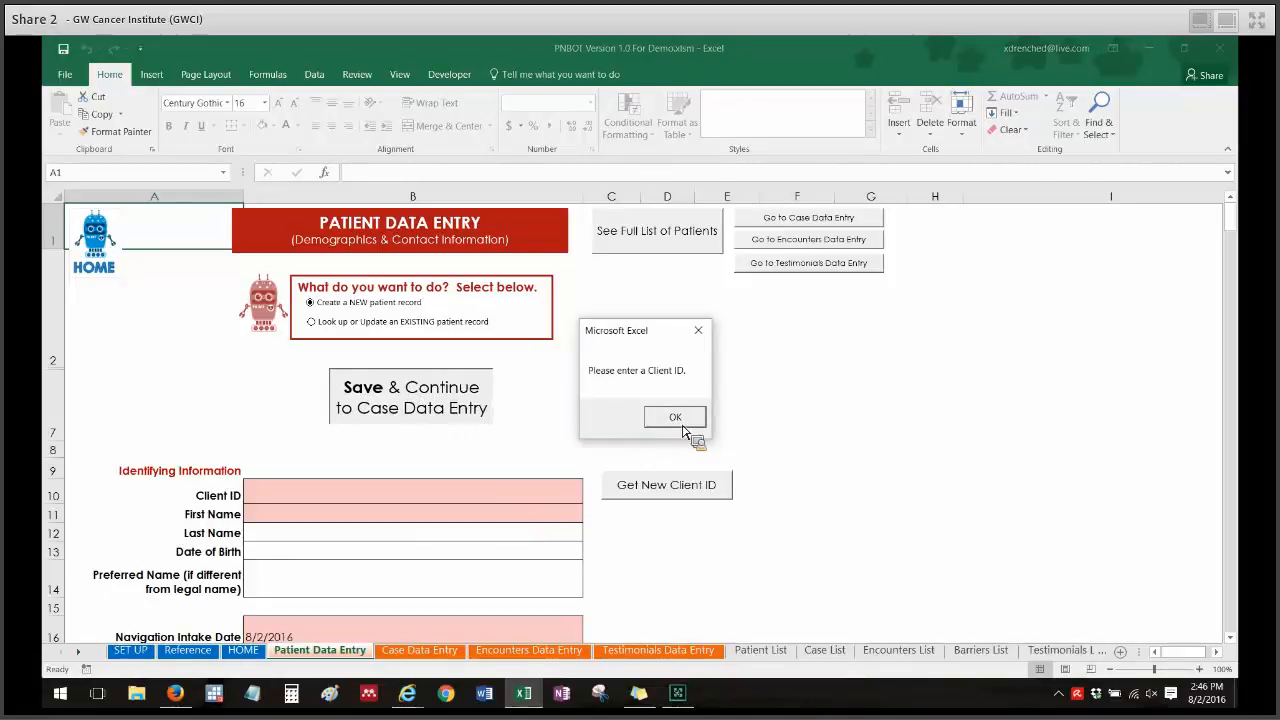
click(682, 426)
Enter 3 as the Client ID and attempt Save & Continue to Case Data Entry again.
click(487, 500)
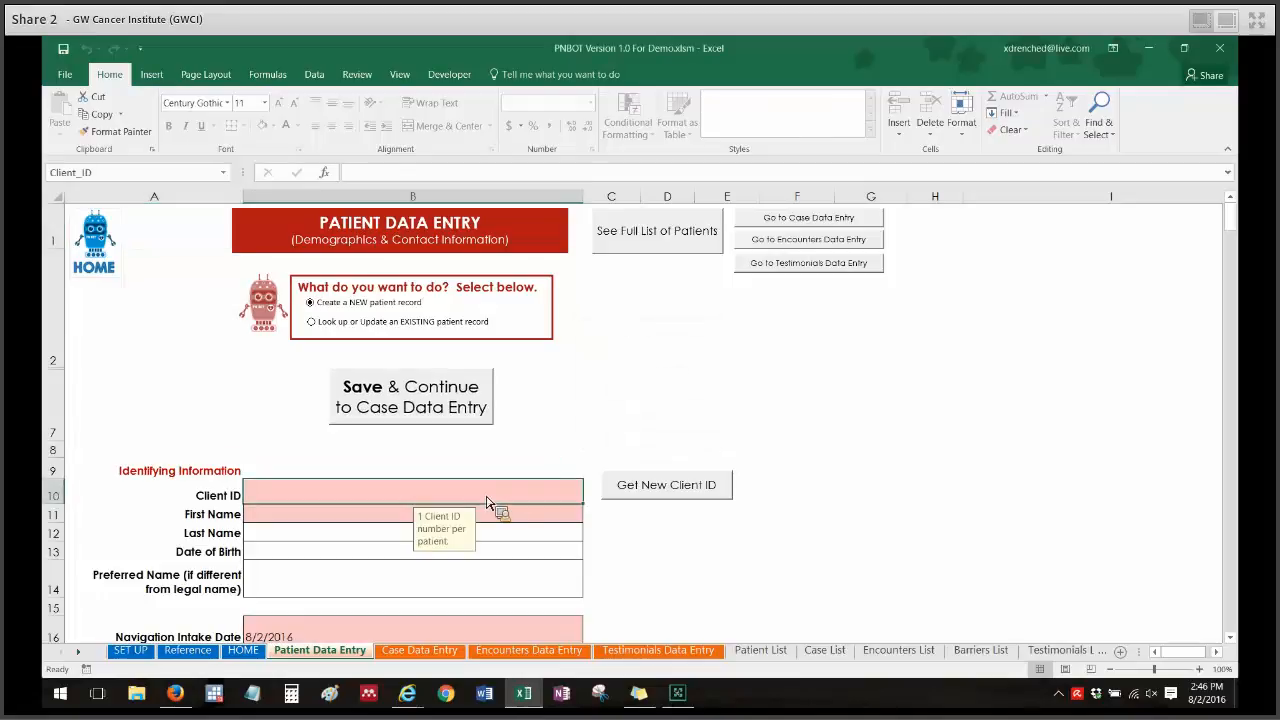
text(3)
key(Return)
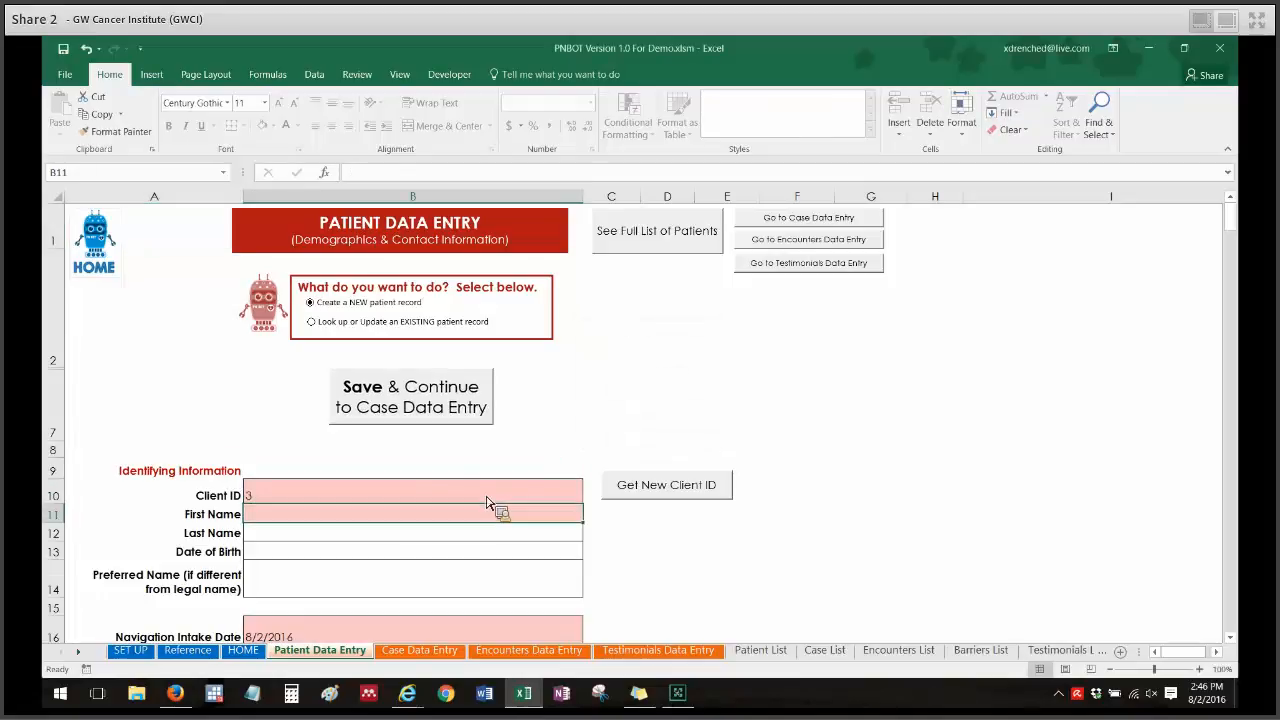
click(397, 408)
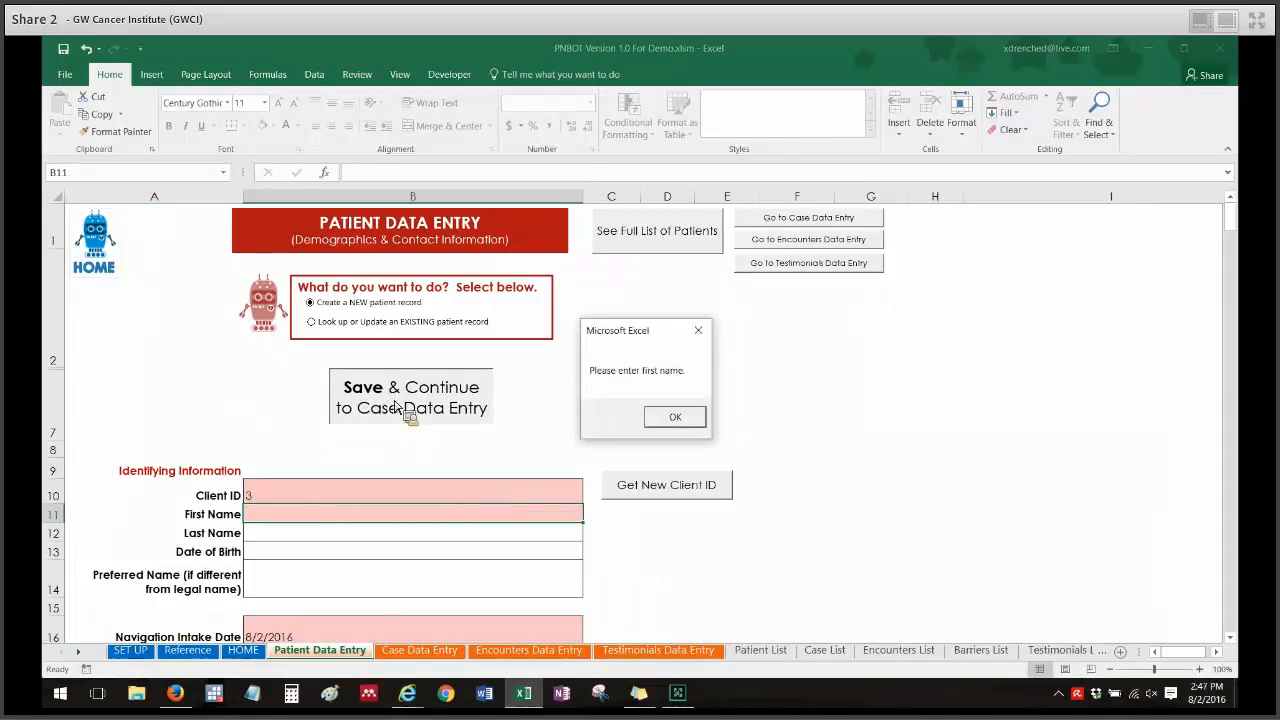
click(684, 418)
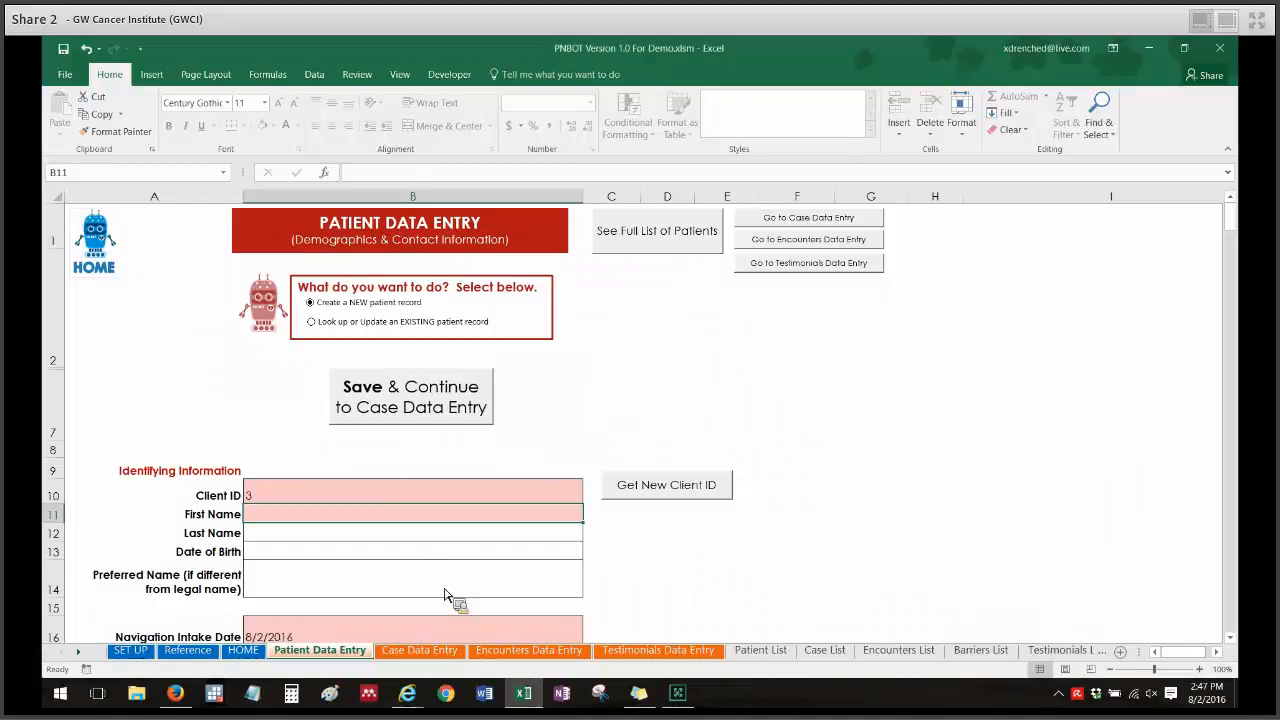
Browse the Case Data Entry and Encounters Data Entry sheets, then return to Patient Data Entry.
click(1232, 222)
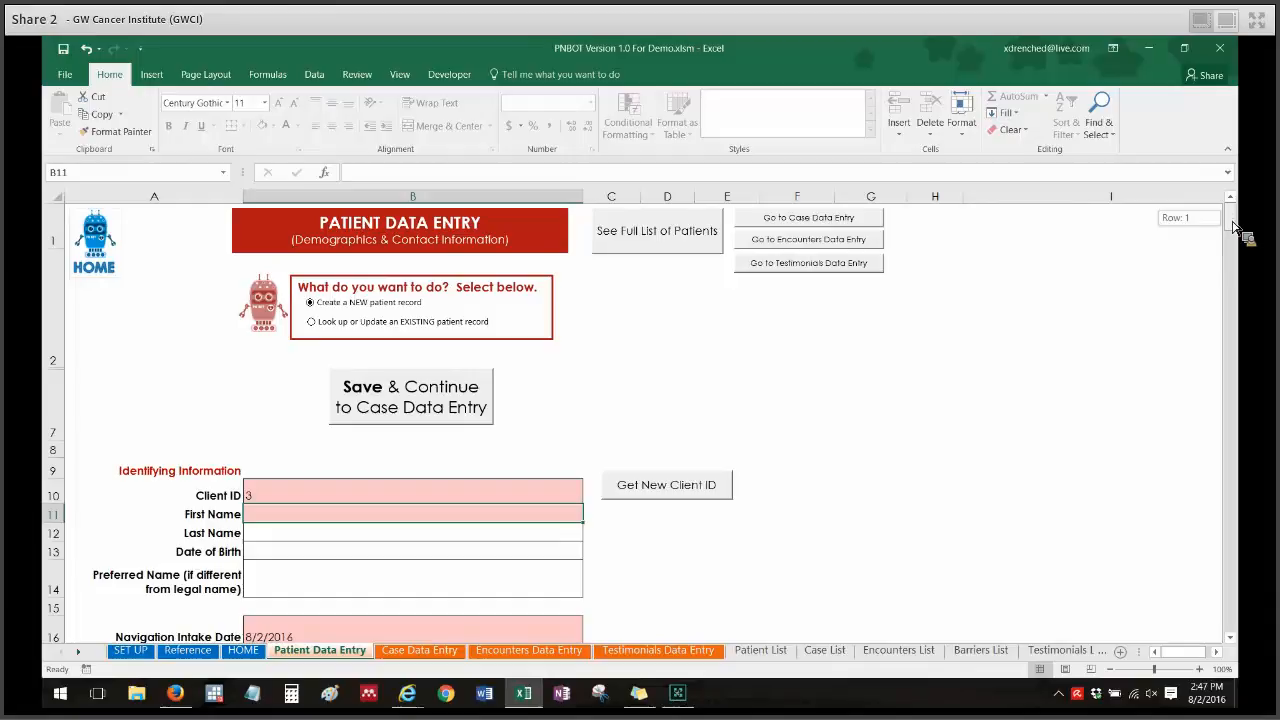
drag(1232, 222, 1234, 231)
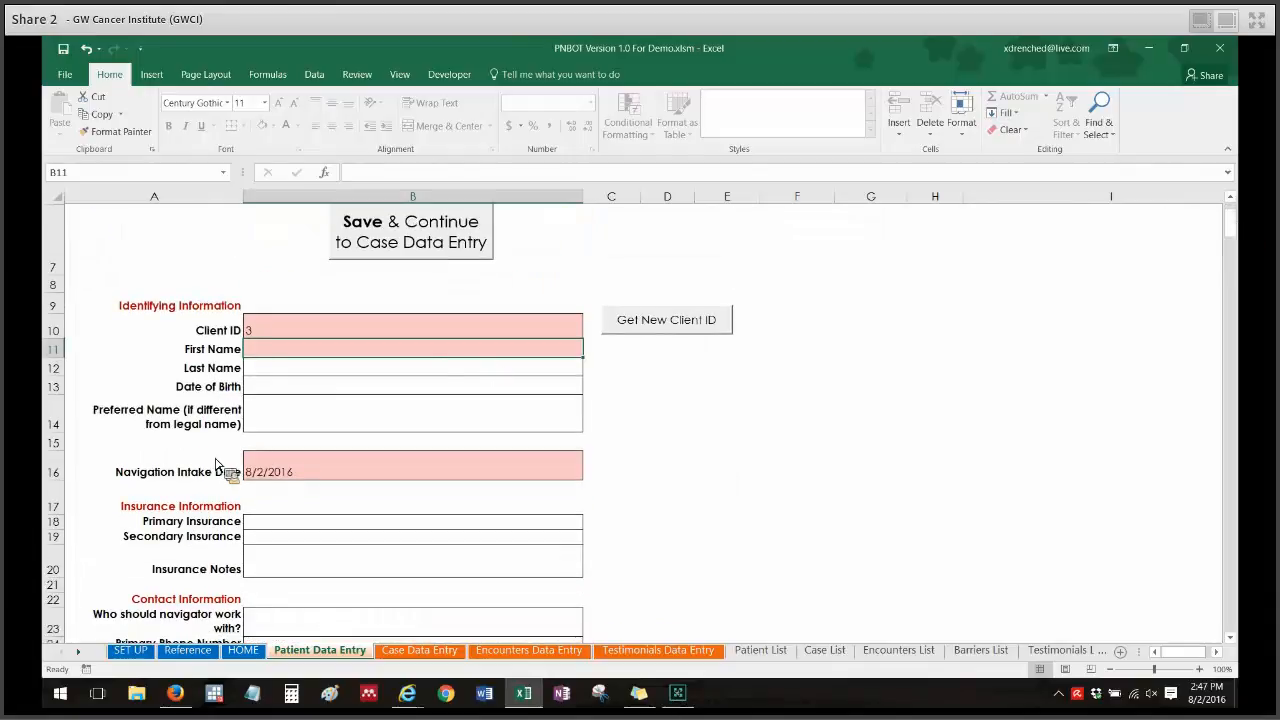
scroll(330, 560, up, 2)
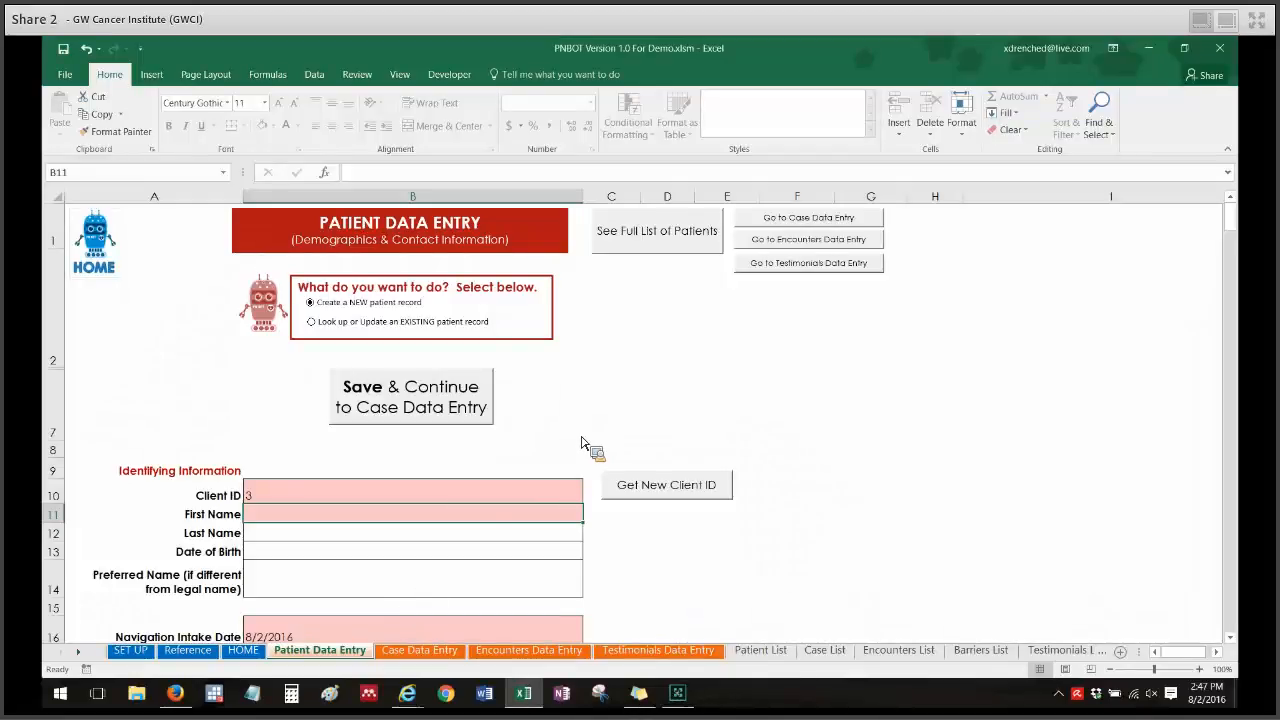
click(421, 651)
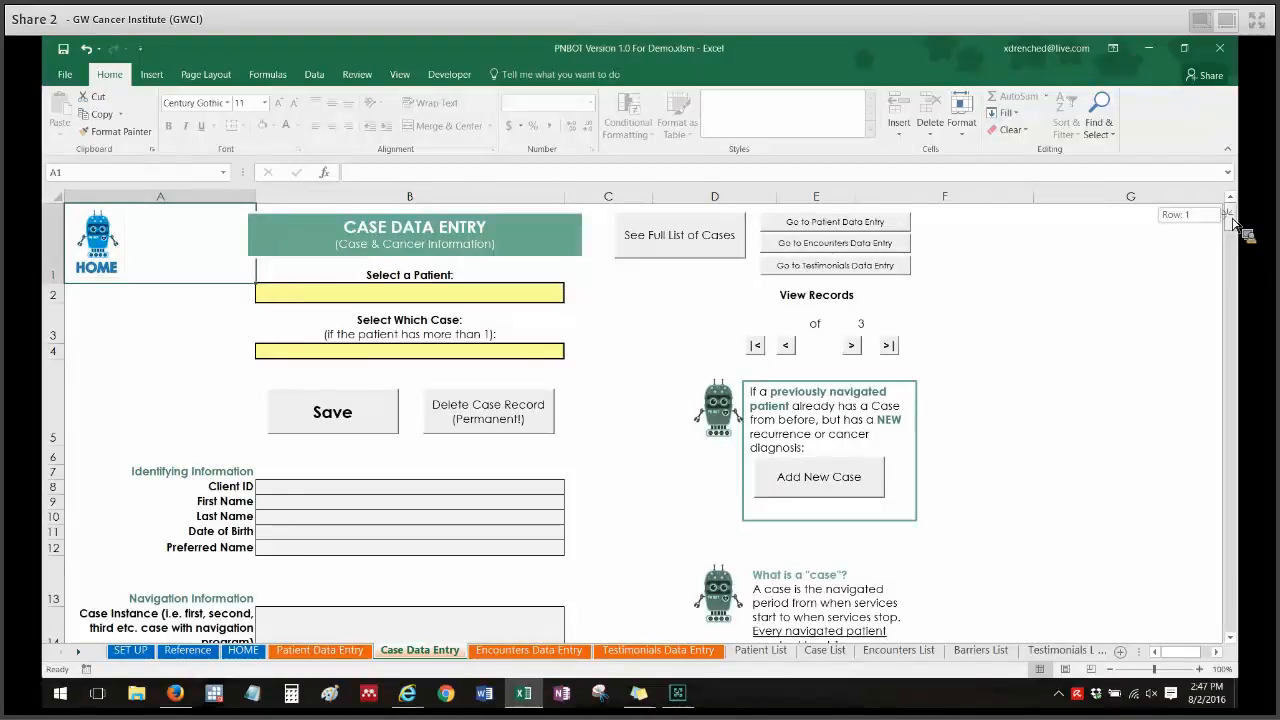
scroll(1236, 216, down, 2)
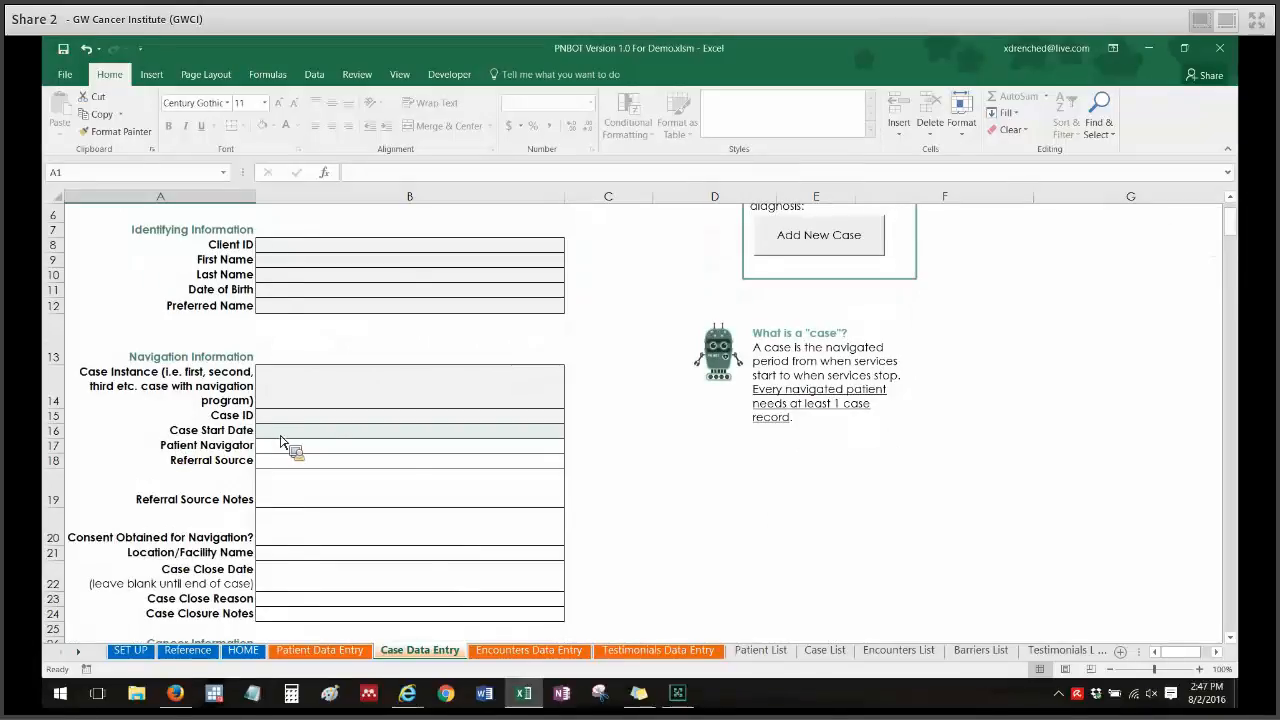
click(512, 645)
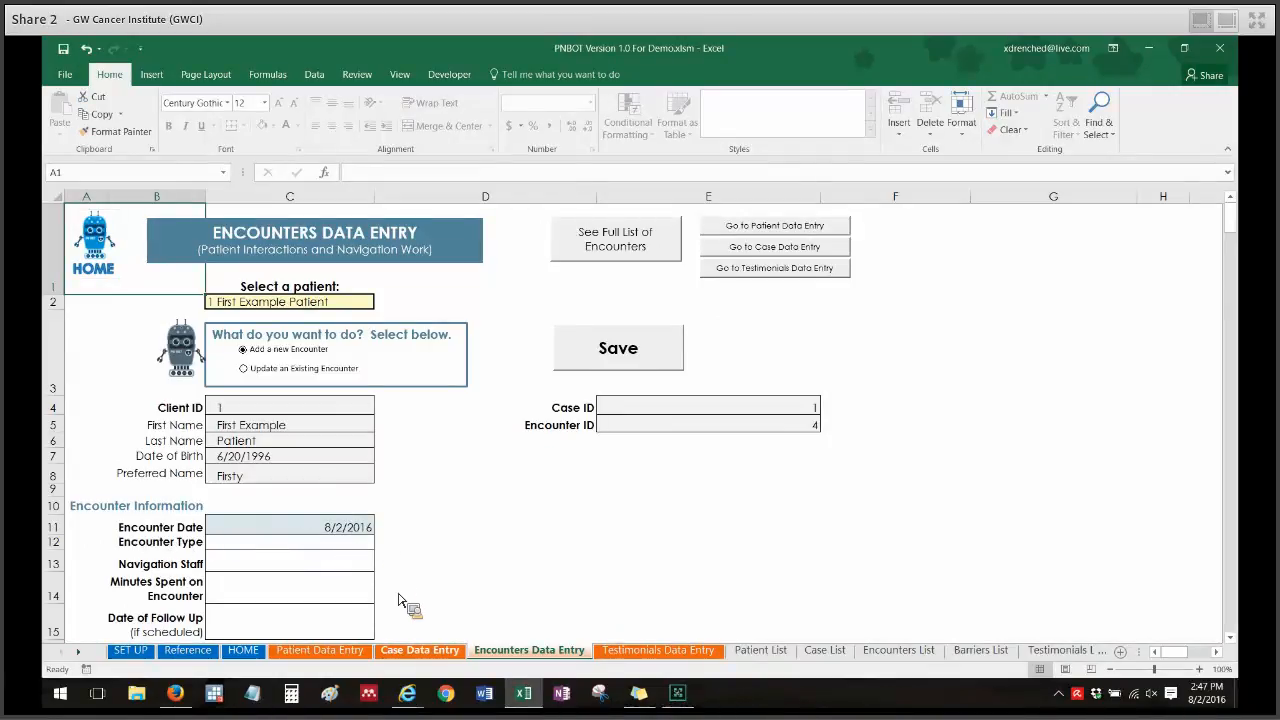
click(436, 651)
click(330, 650)
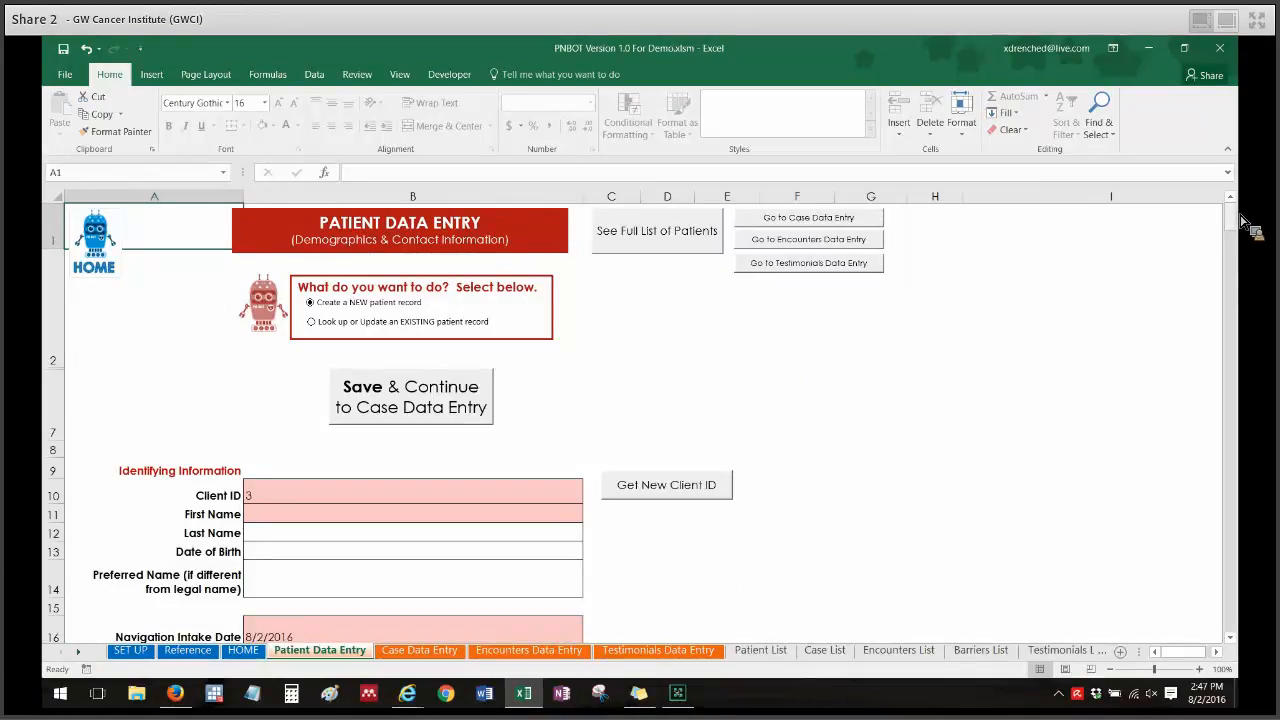
Try to edit the protected Created By field in the Record History section.
drag(1240, 221, 1245, 255)
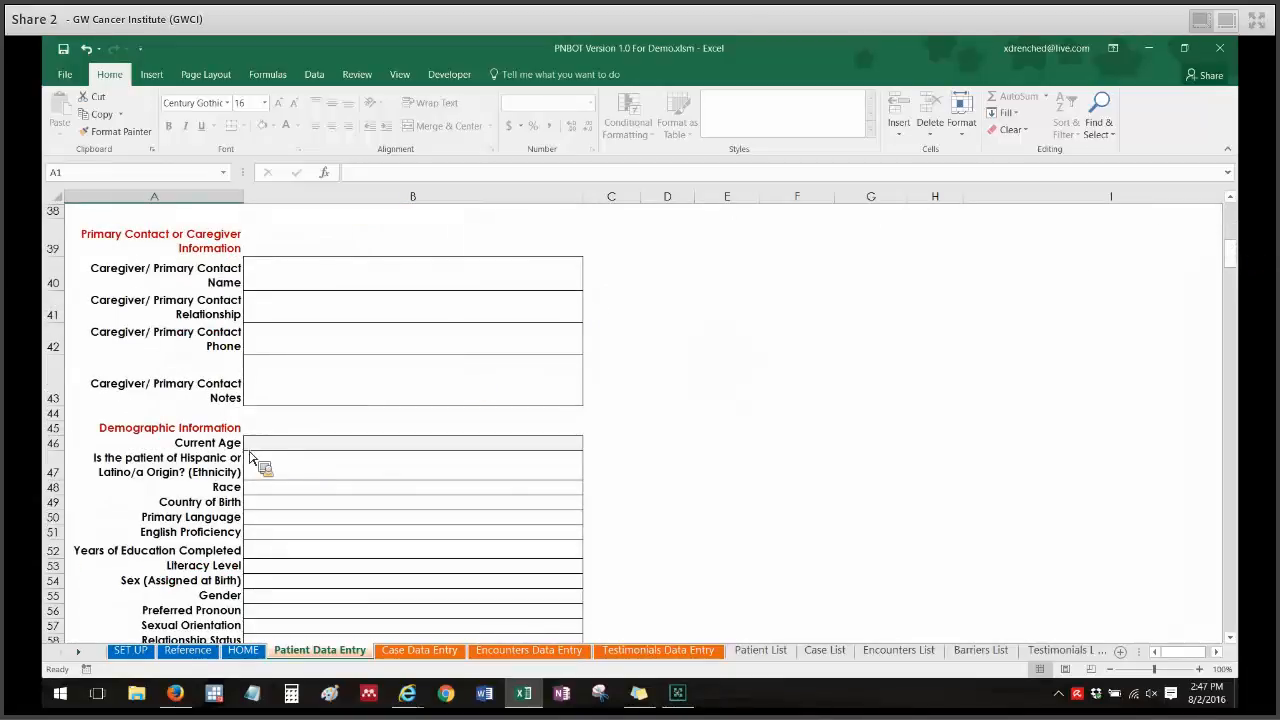
drag(1233, 250, 1236, 280)
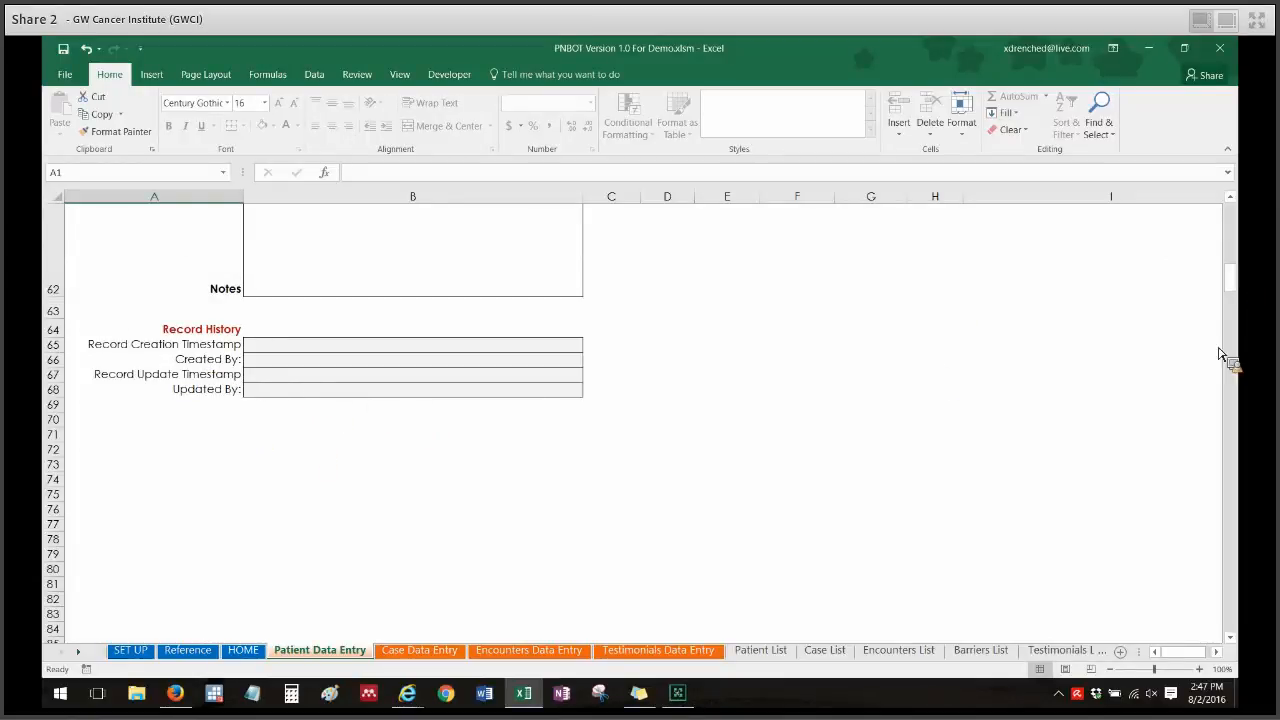
double_click(490, 362)
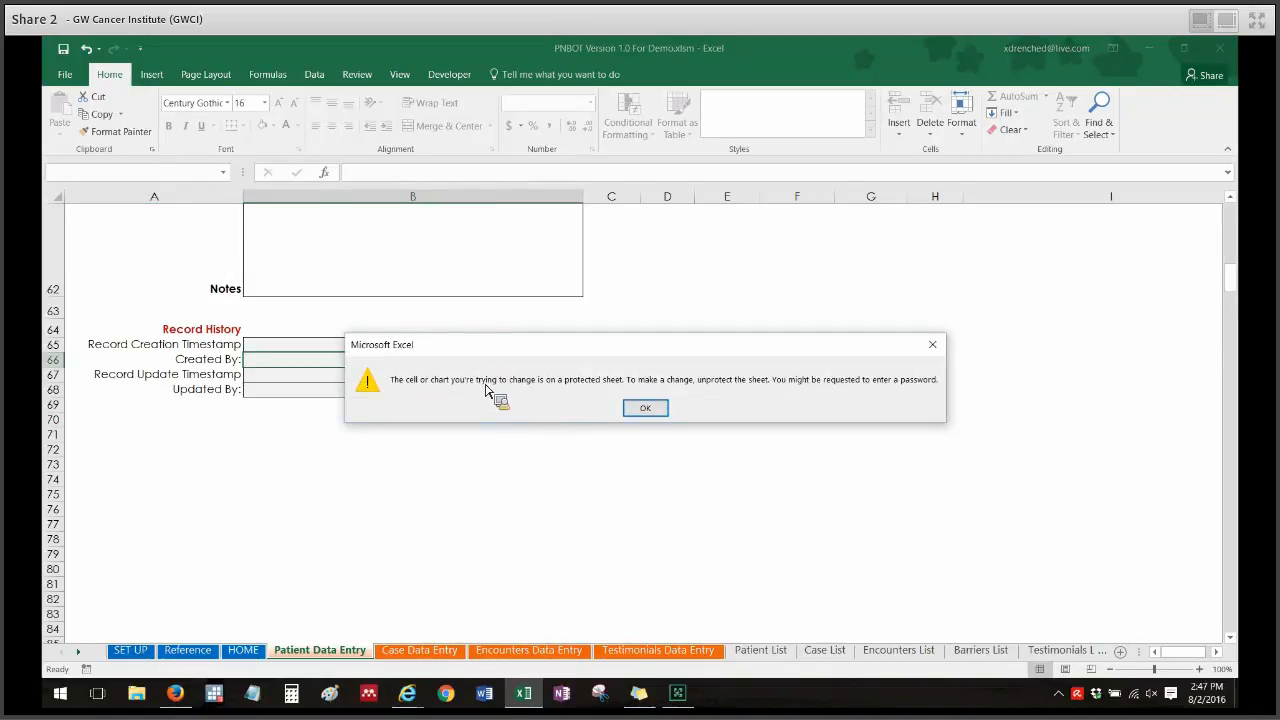
click(648, 410)
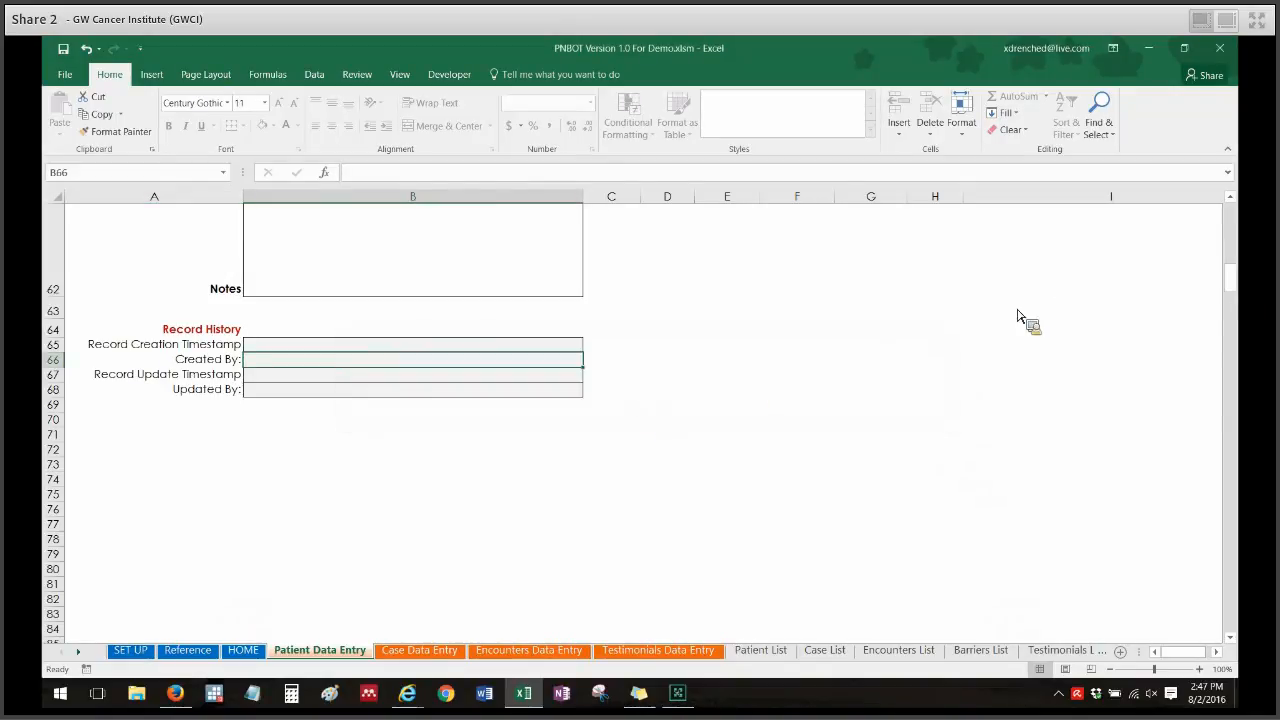
drag(1233, 280, 1238, 212)
click(918, 433)
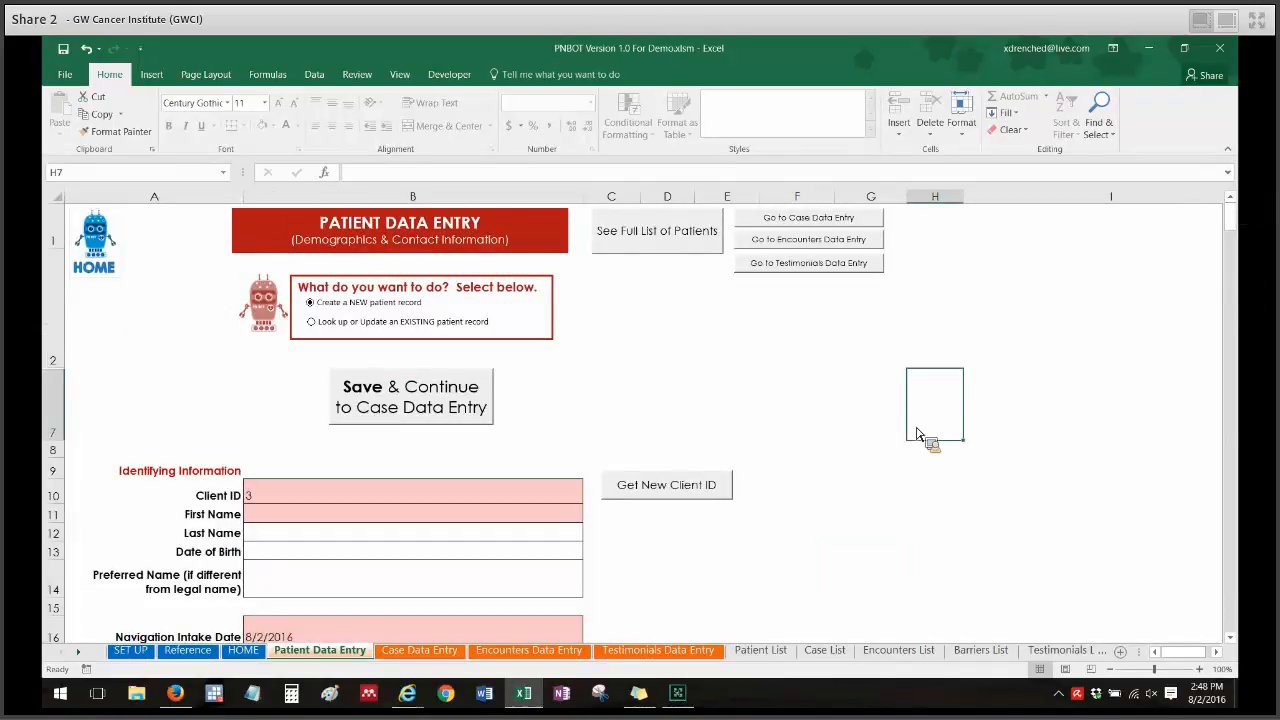
Fill in the new patient's first name, last name and date of birth.
click(535, 527)
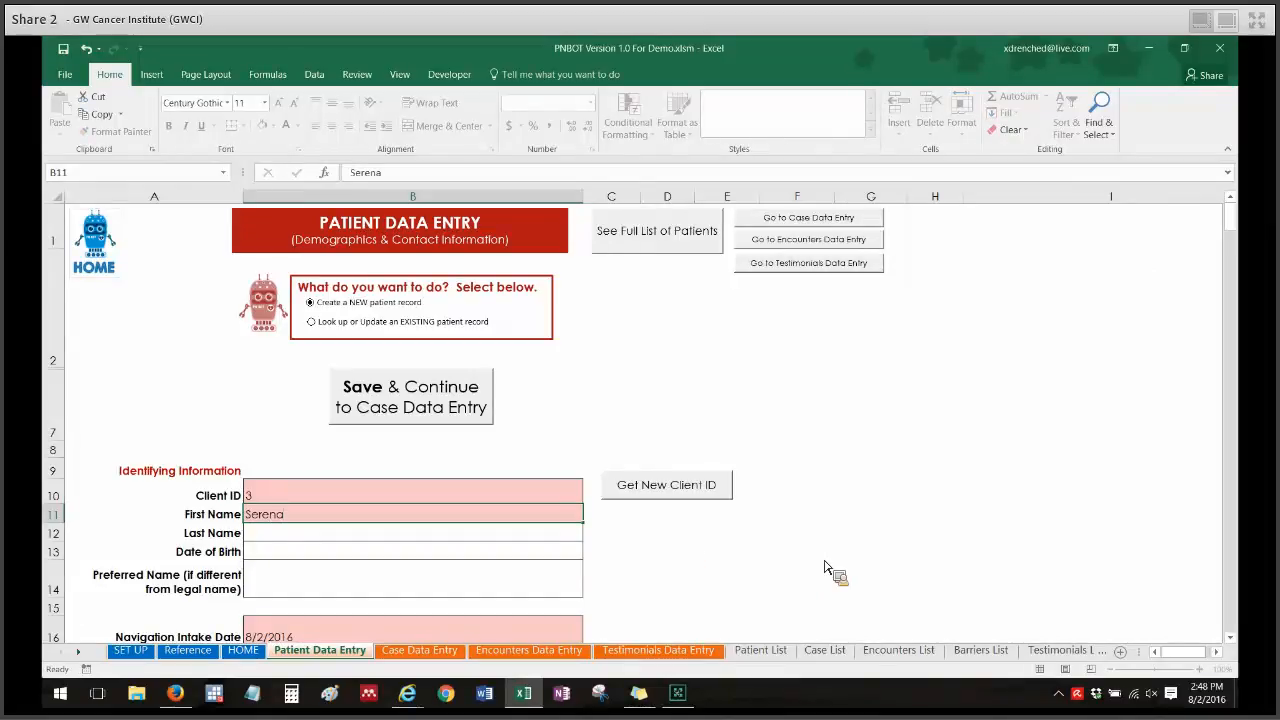
key(Return)
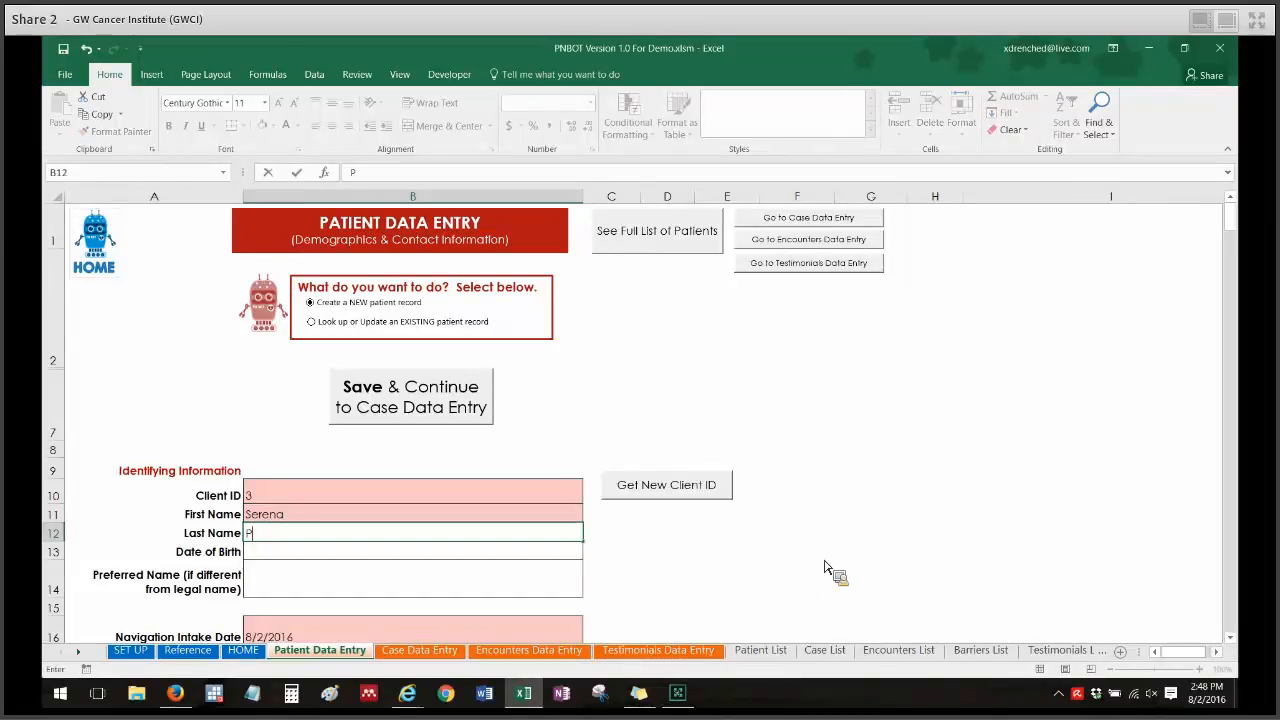
key(Return)
text(1/1/1980)
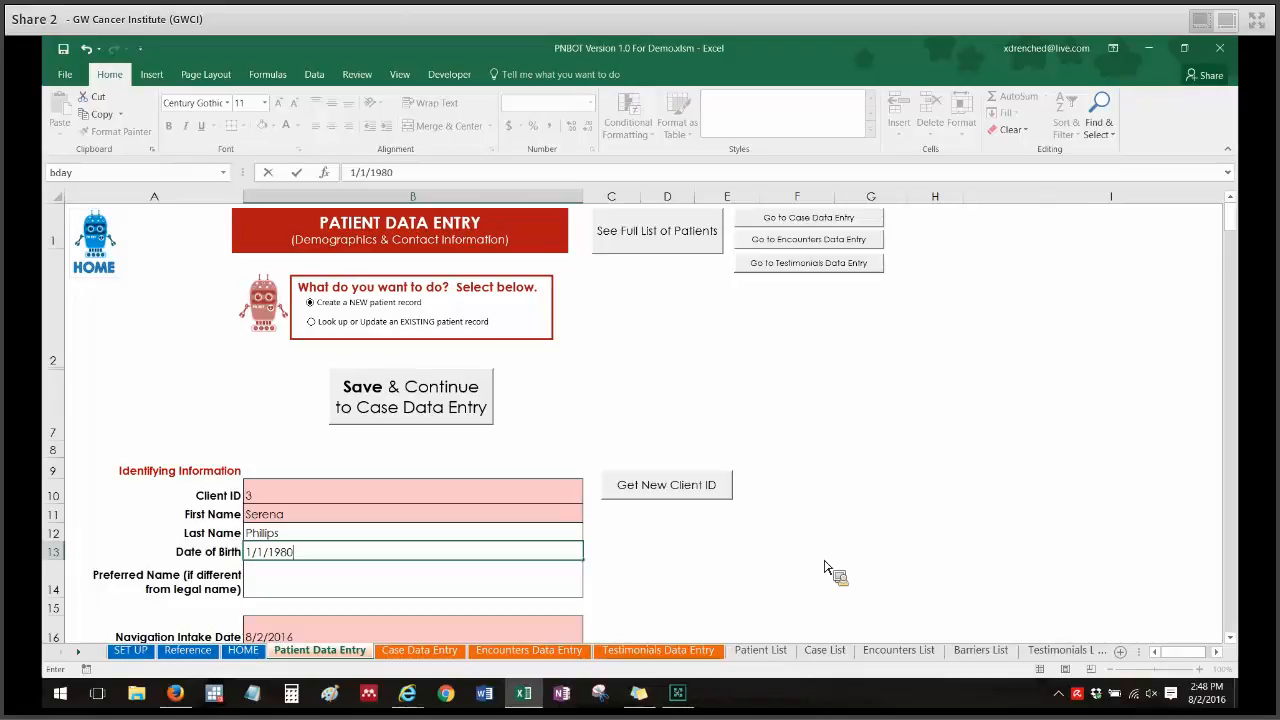
key(Return)
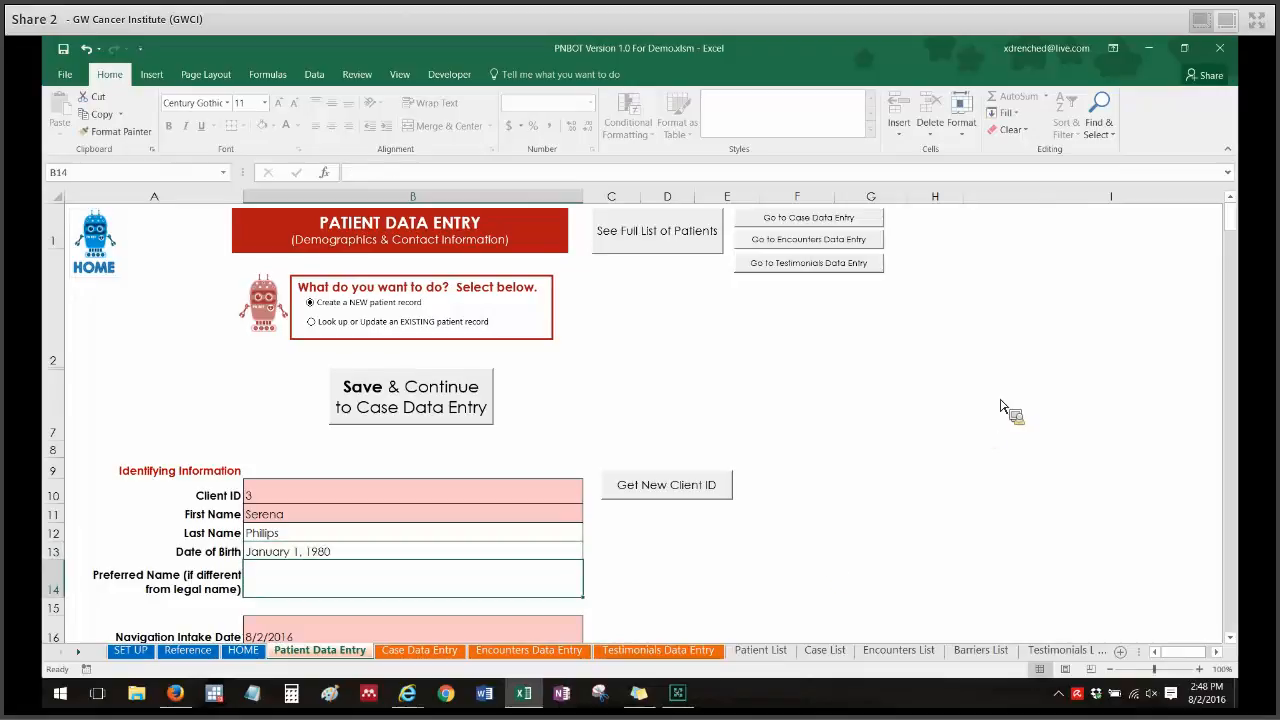
Enter the patient's preferred name in the Preferred Name field.
drag(1238, 243, 1240, 260)
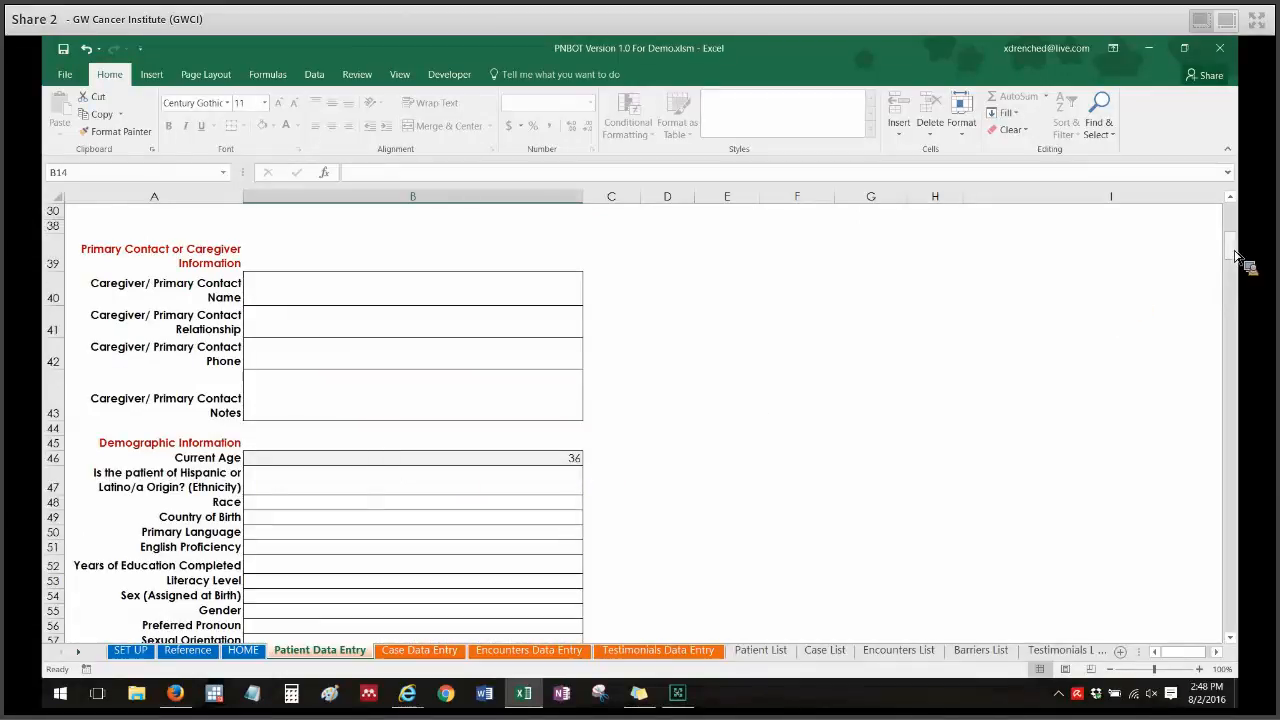
drag(1237, 256, 1233, 215)
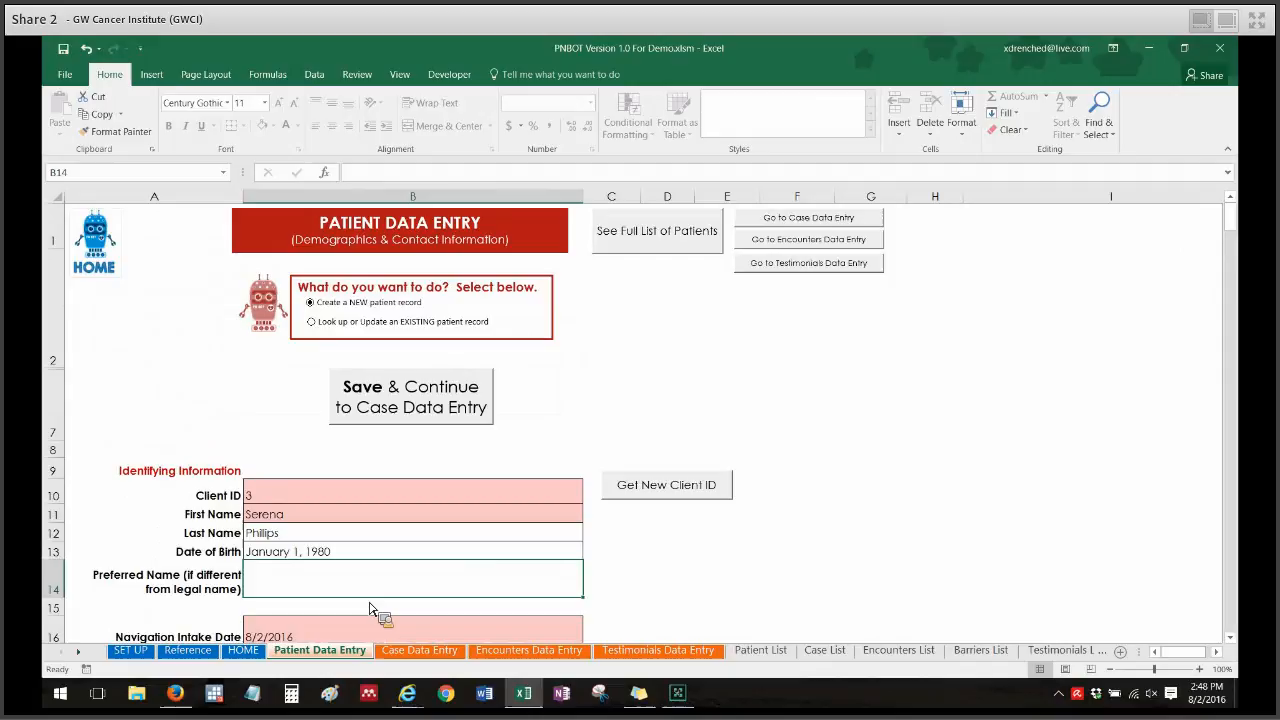
text(Serena)
click(708, 593)
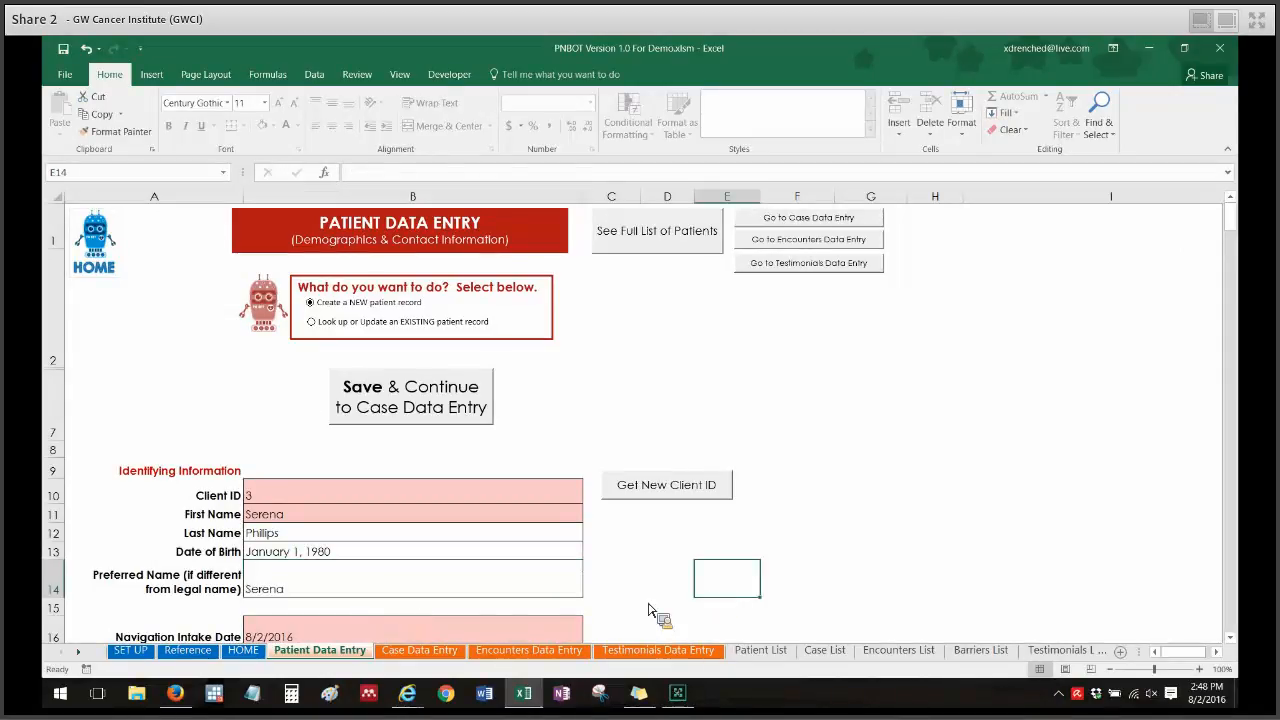
Save the new patient record and continue to Case Data Entry.
click(482, 402)
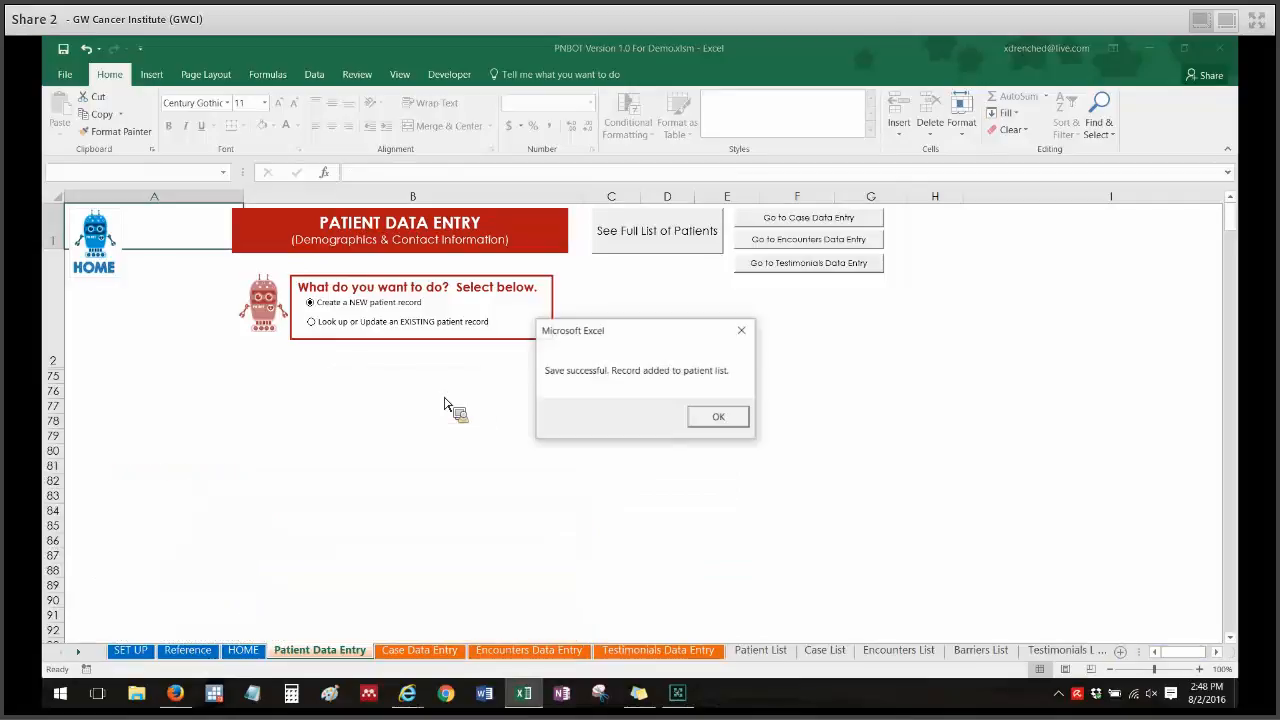
click(718, 419)
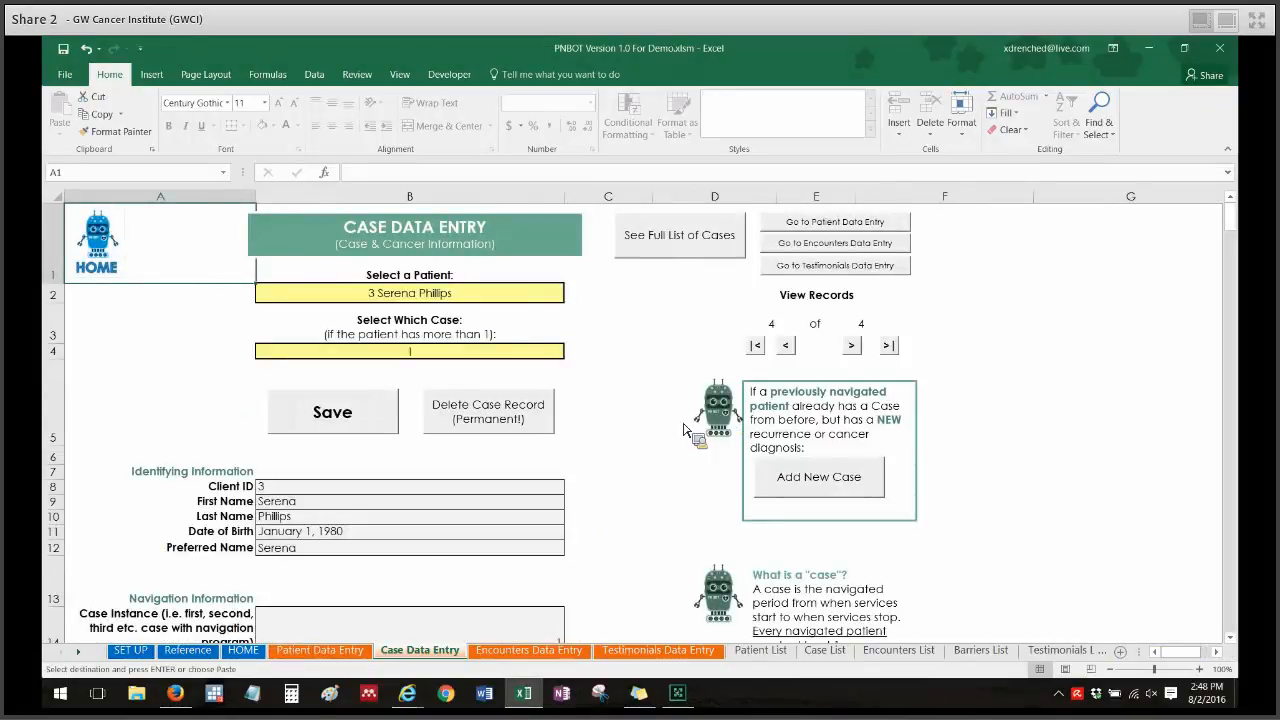
drag(1233, 213, 1240, 226)
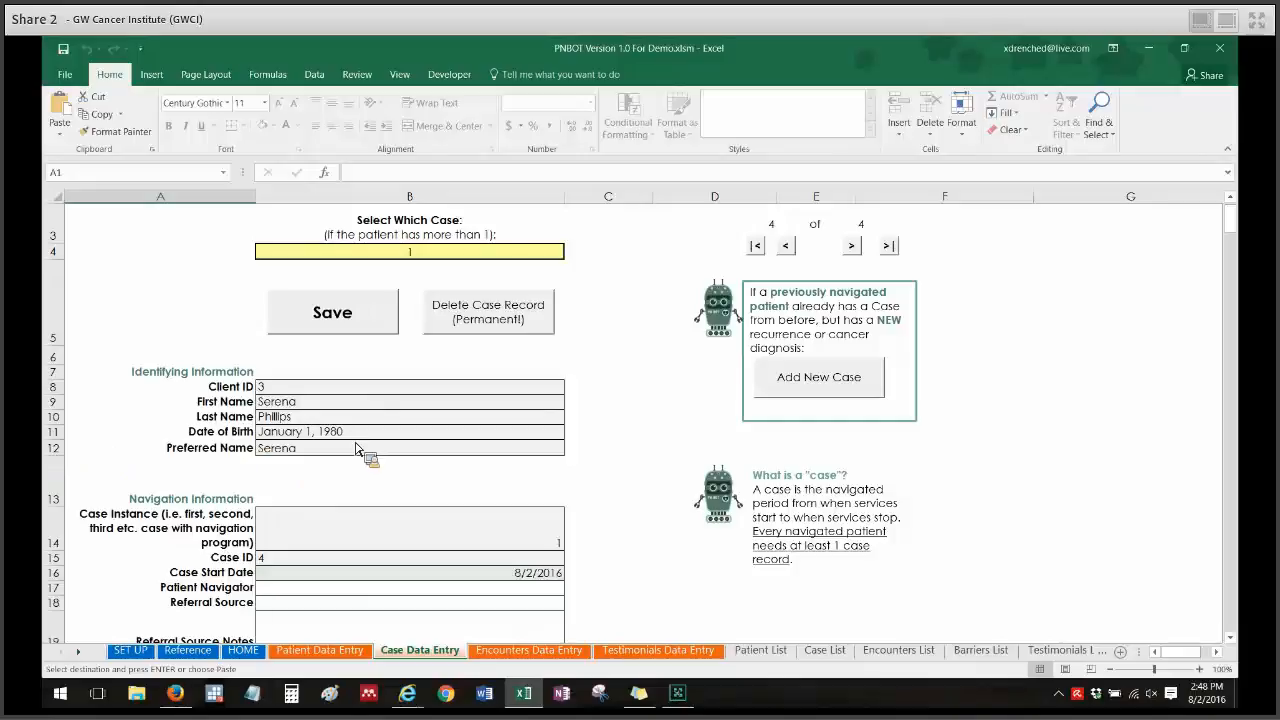
Try to edit the protected patient identifying fields on the Case Data Entry sheet.
drag(362, 447, 316, 422)
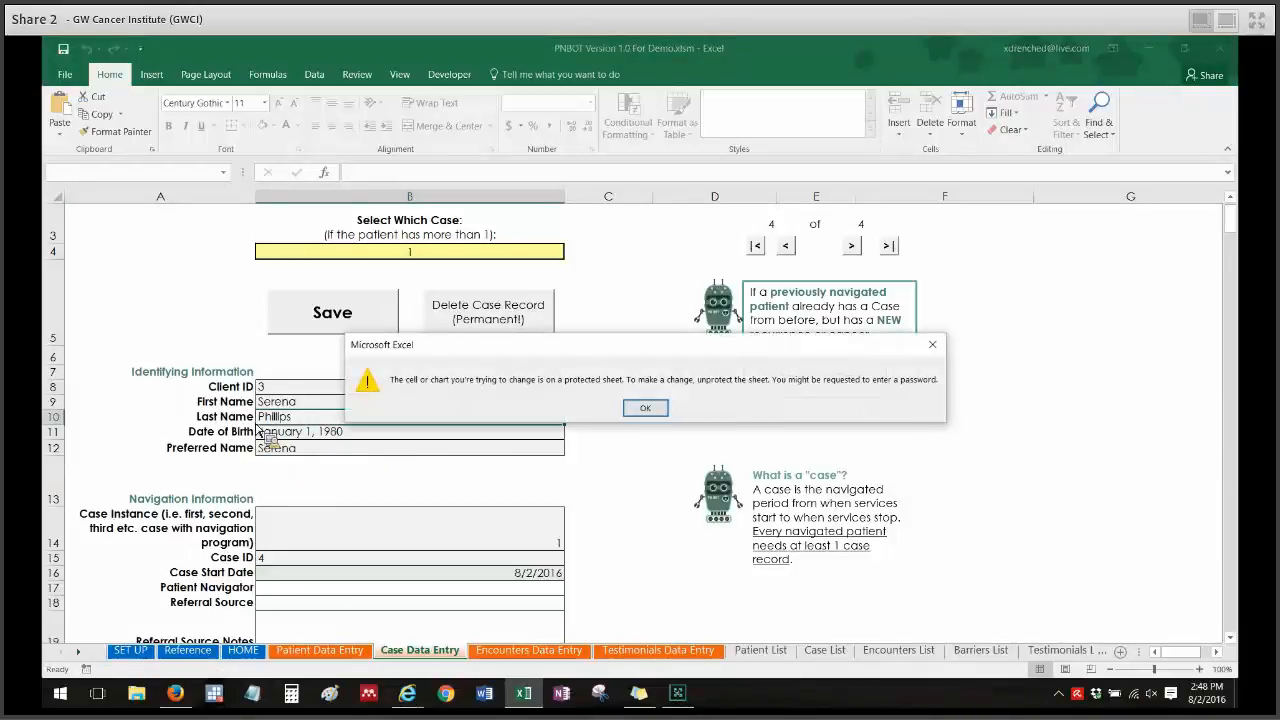
click(645, 408)
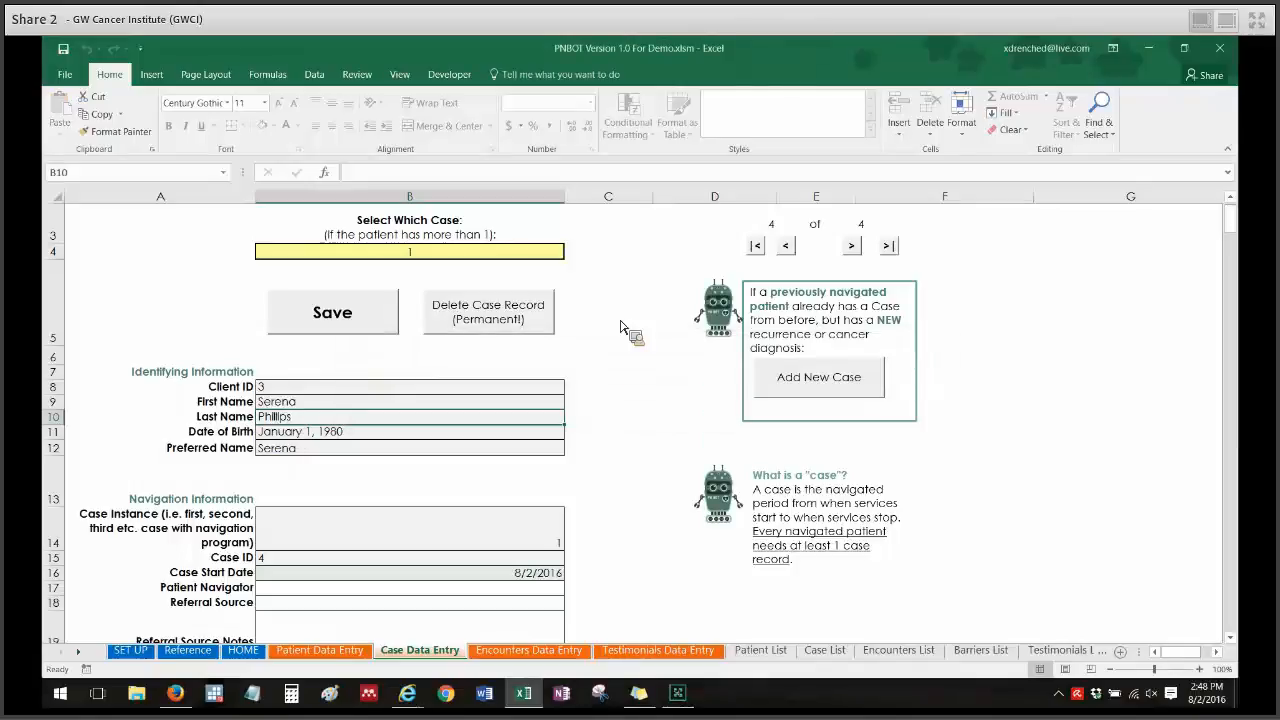
Save the new case record on the Case Data Entry sheet.
drag(1239, 214, 1240, 231)
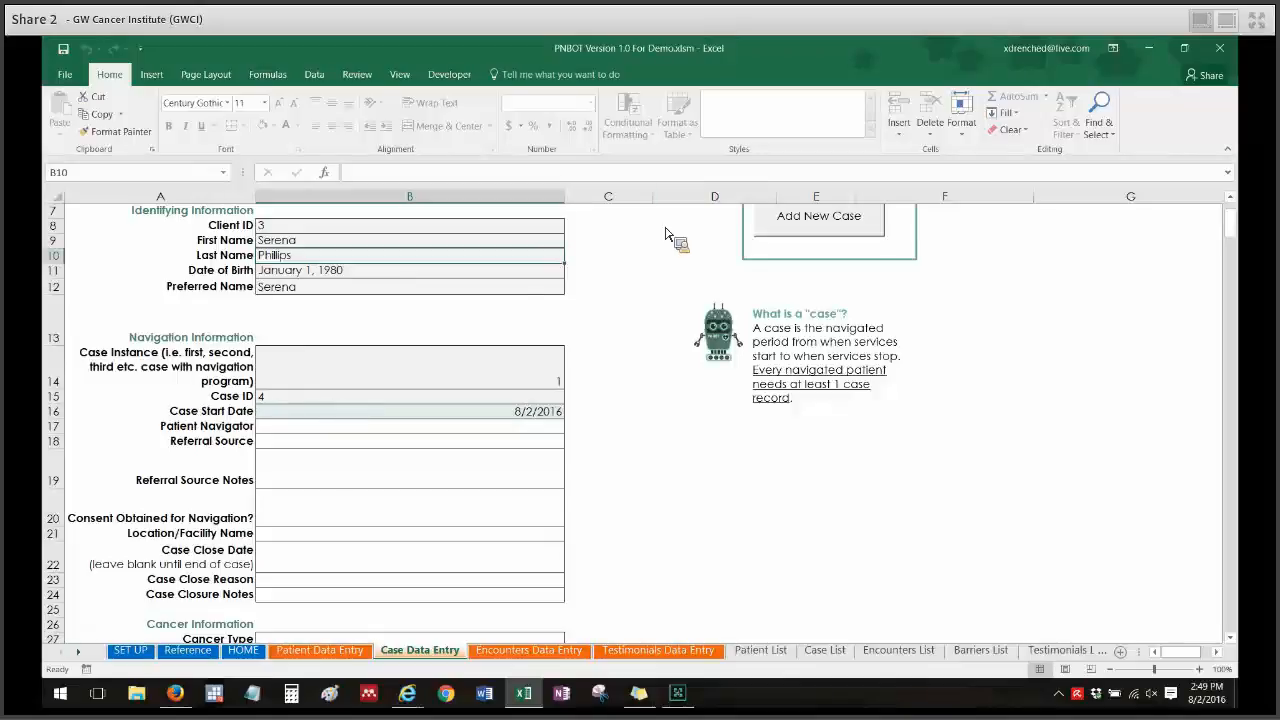
drag(1237, 232, 1236, 200)
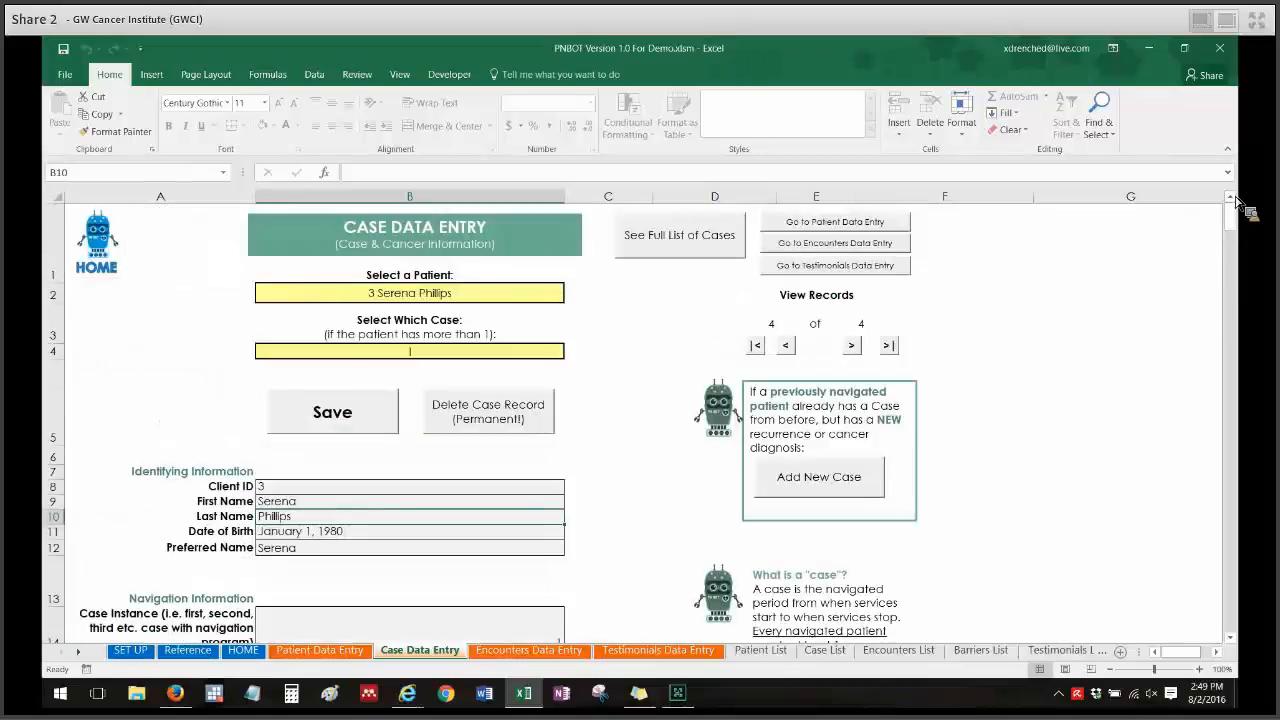
click(324, 412)
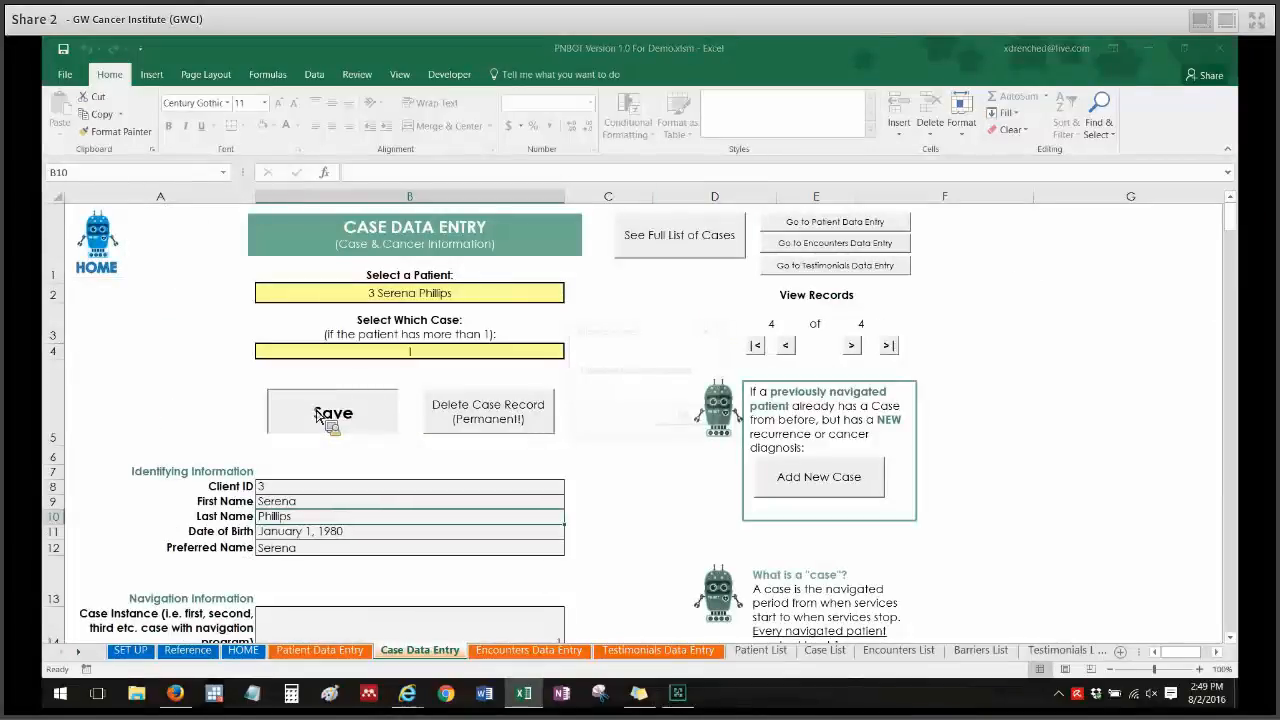
click(686, 418)
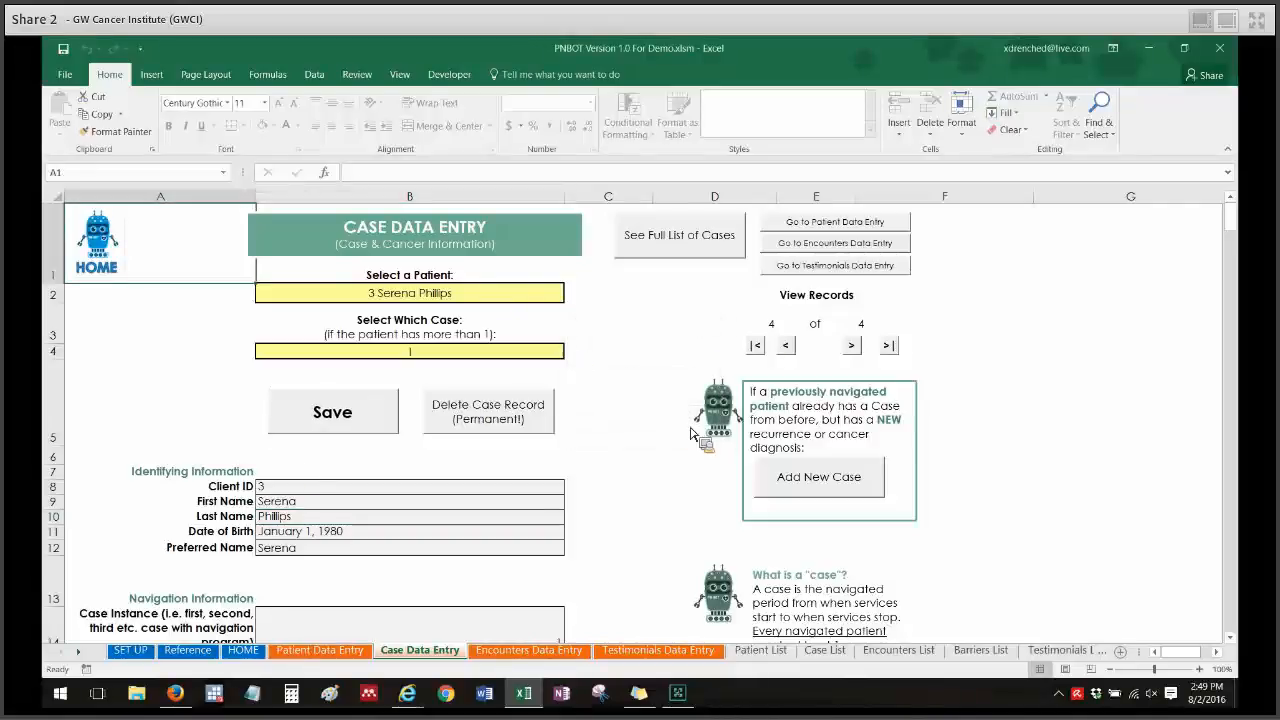
Review the Record History section's creation and update timestamps and author fields.
drag(1236, 212, 1241, 296)
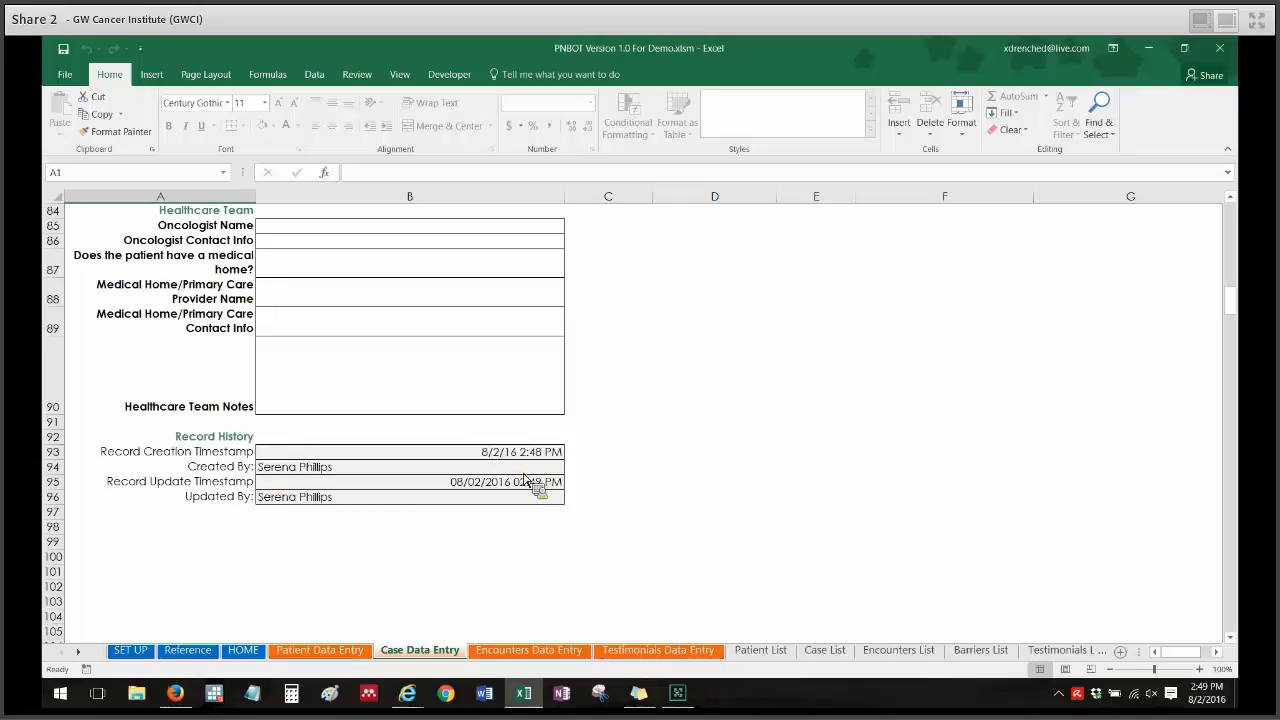
click(693, 452)
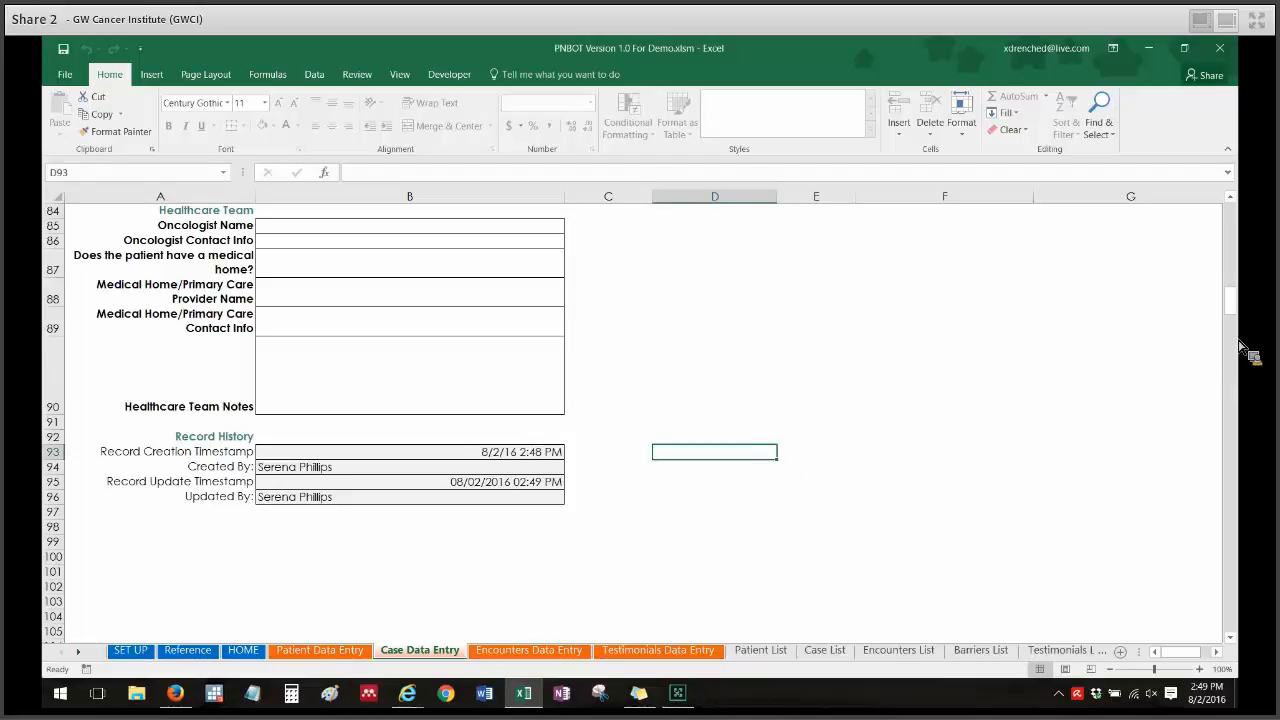
drag(1230, 302, 1245, 177)
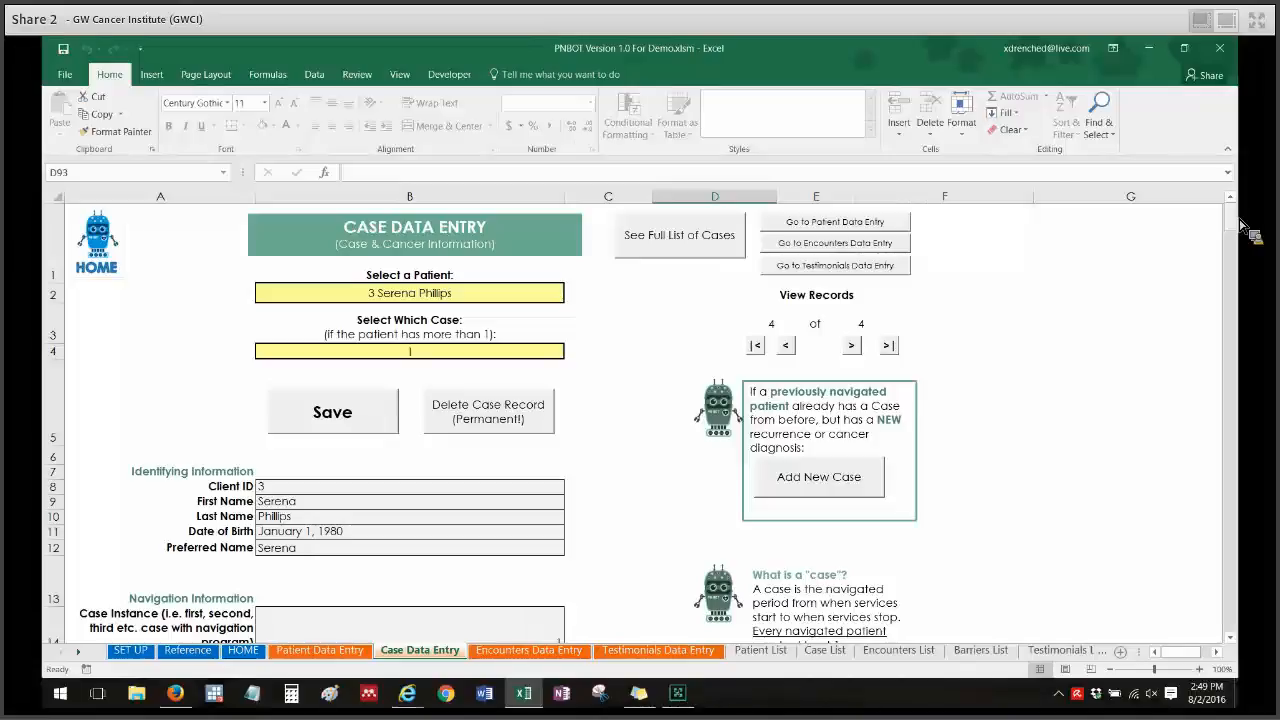
drag(1238, 222, 1239, 228)
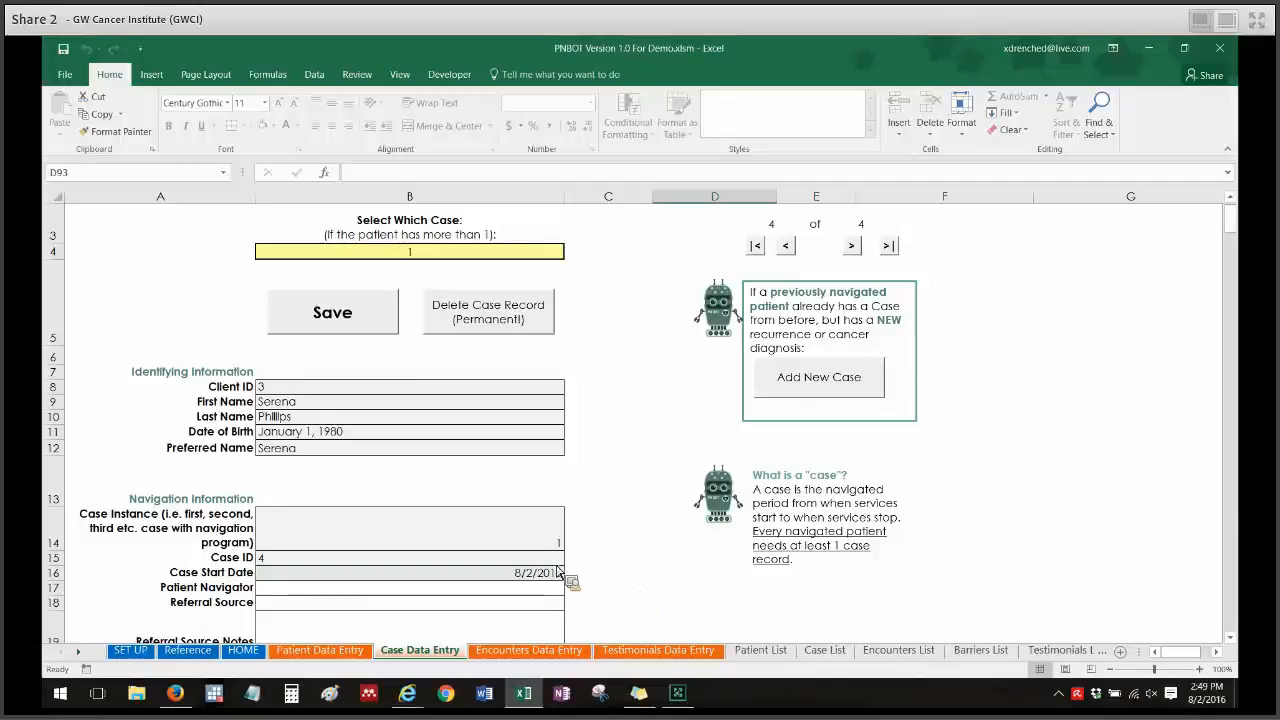
click(686, 700)
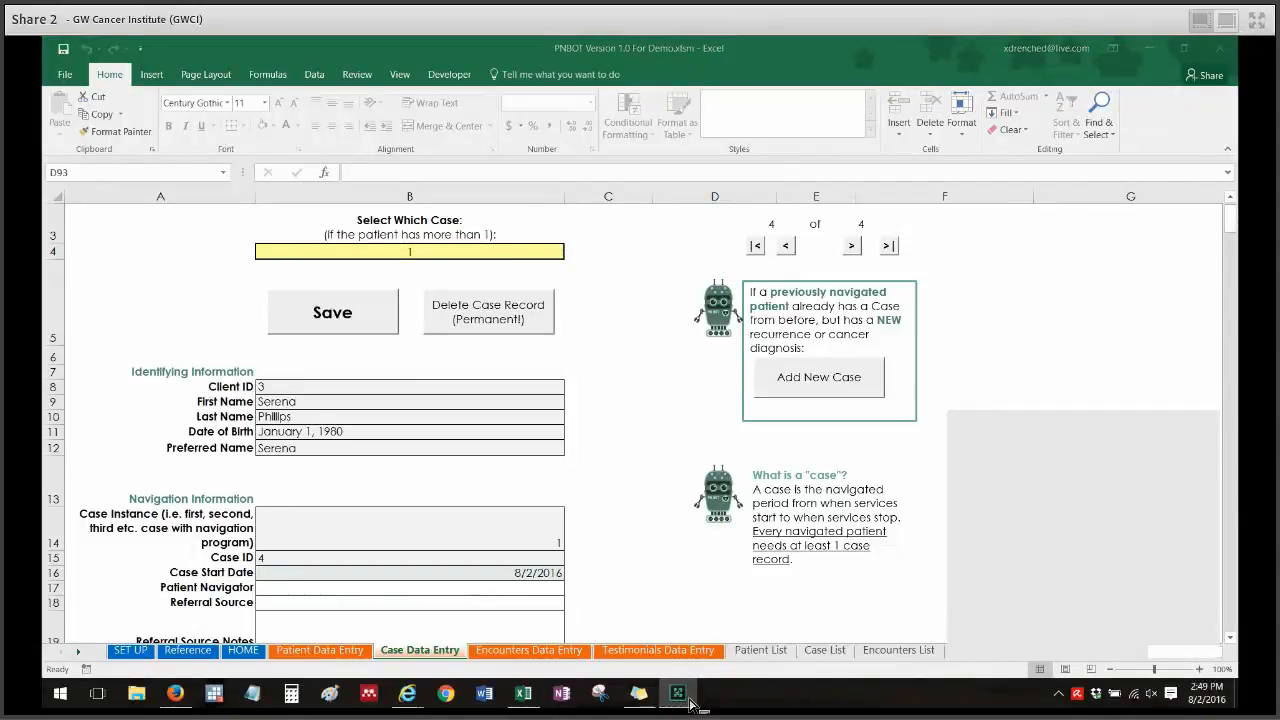
click(1088, 602)
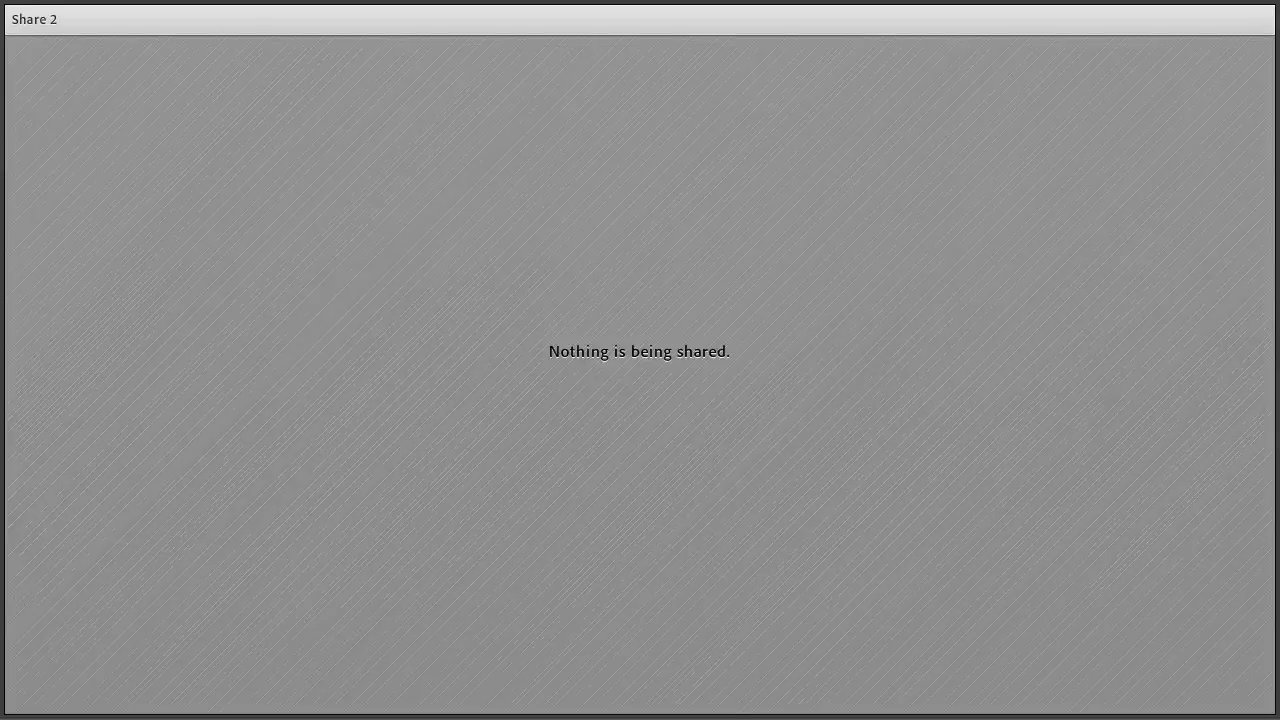